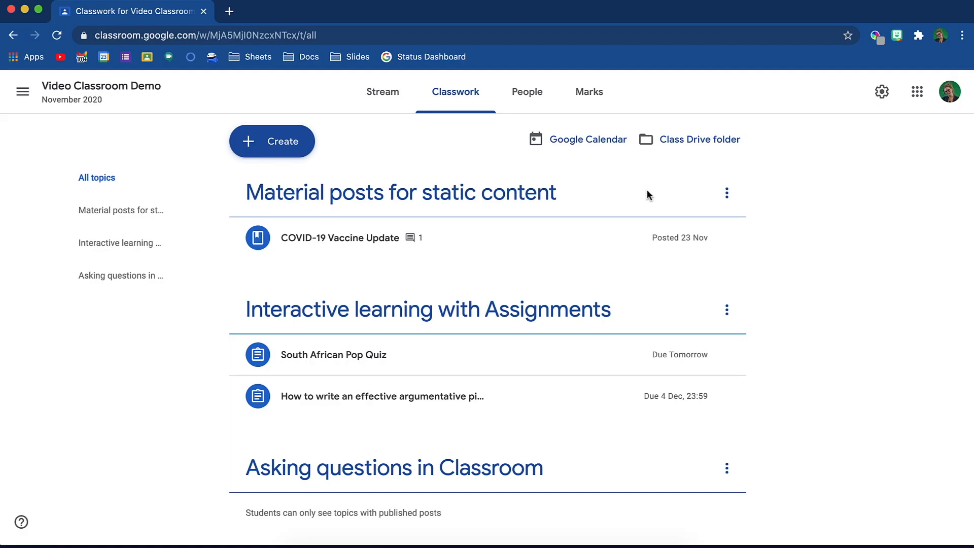
# Start a new classwork question and keep its type as Short answer
pyautogui.click(261, 140)
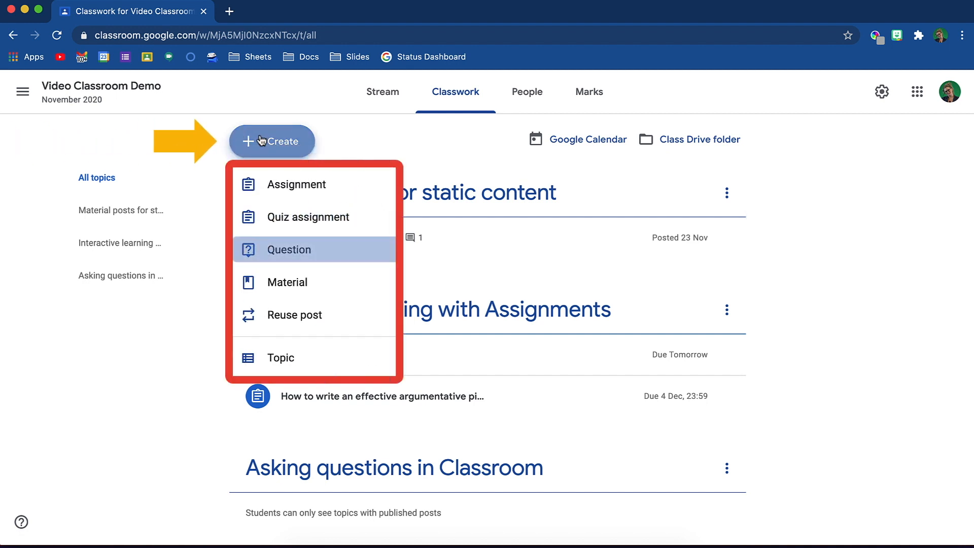
pyautogui.click(380, 260)
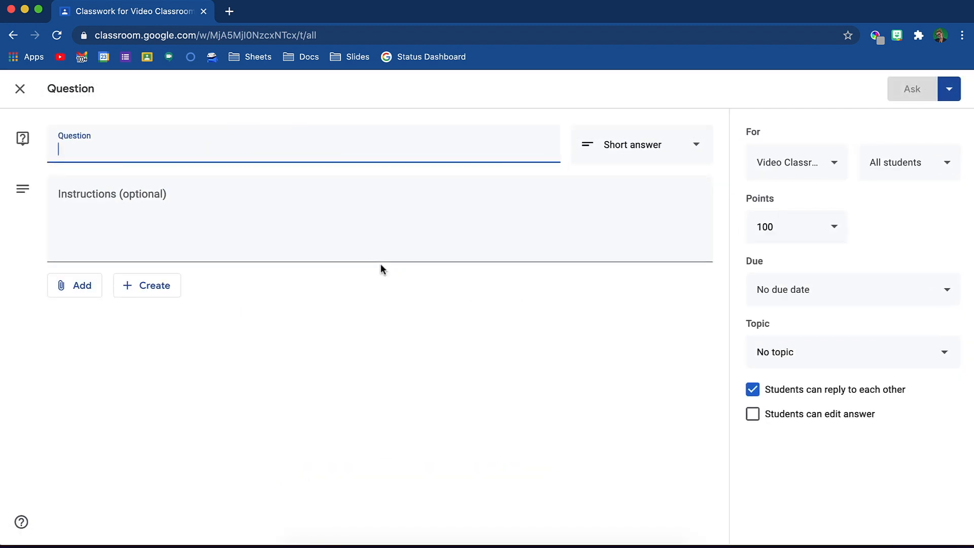
pyautogui.click(699, 144)
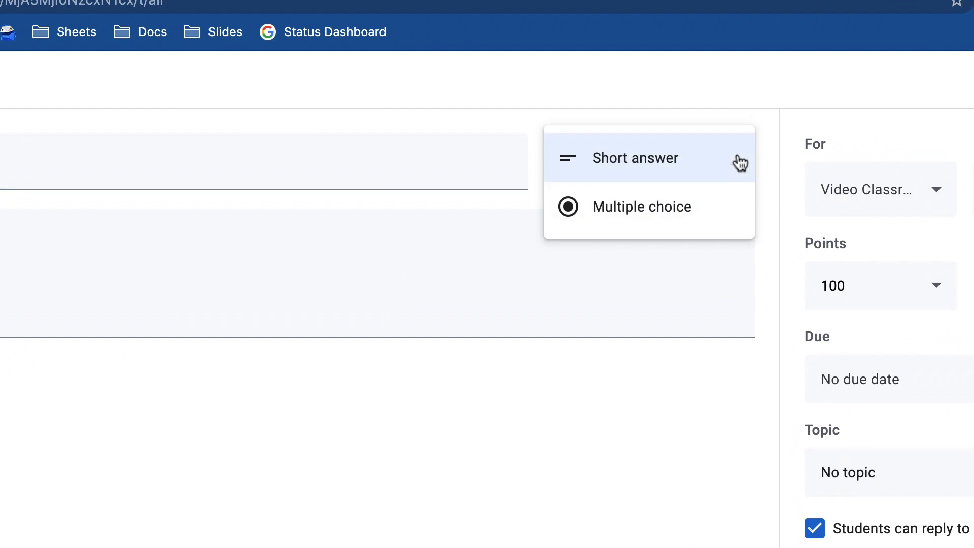
pyautogui.click(740, 163)
pyautogui.press('Down')
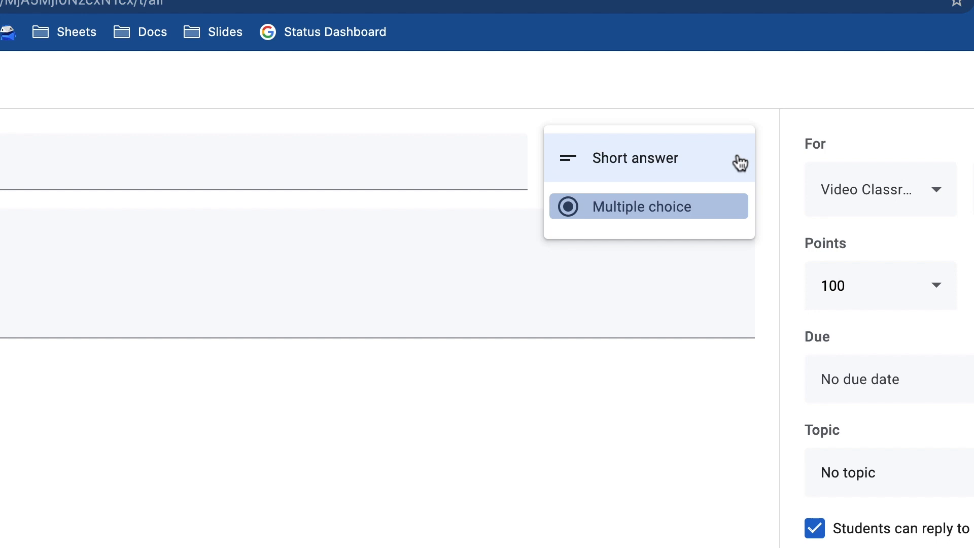
pyautogui.click(740, 163)
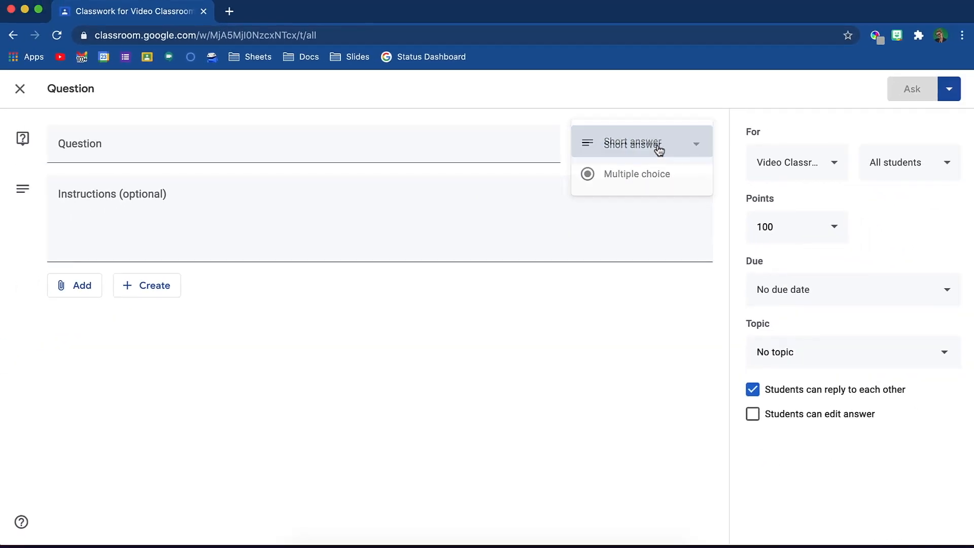
# Enter the question "What are your thoughts on South Africa's response to the COVID-19 pandemic?"
pyautogui.click(394, 152)
pyautogui.write("What are your thoughts on South Africa's respo")
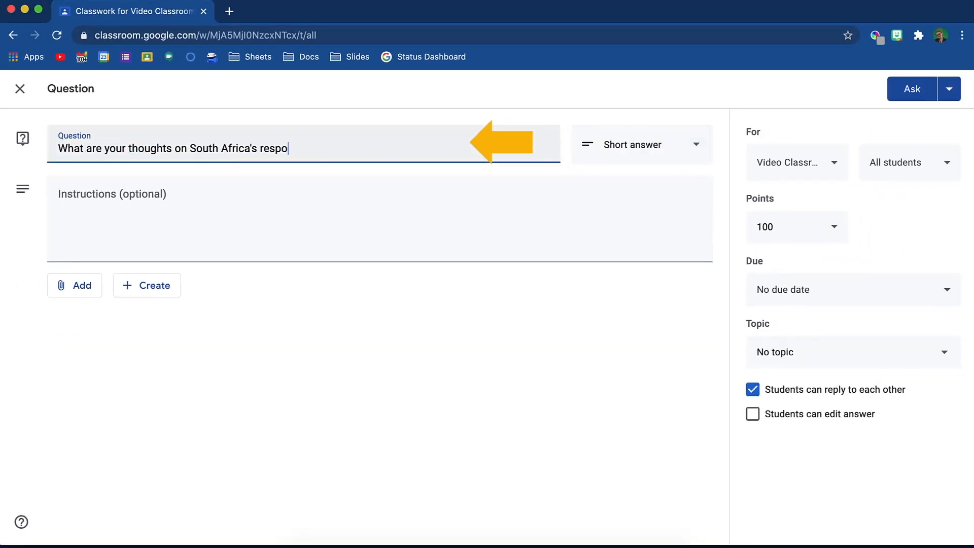
pyautogui.write('nse to the COVID-19 pandemic?')
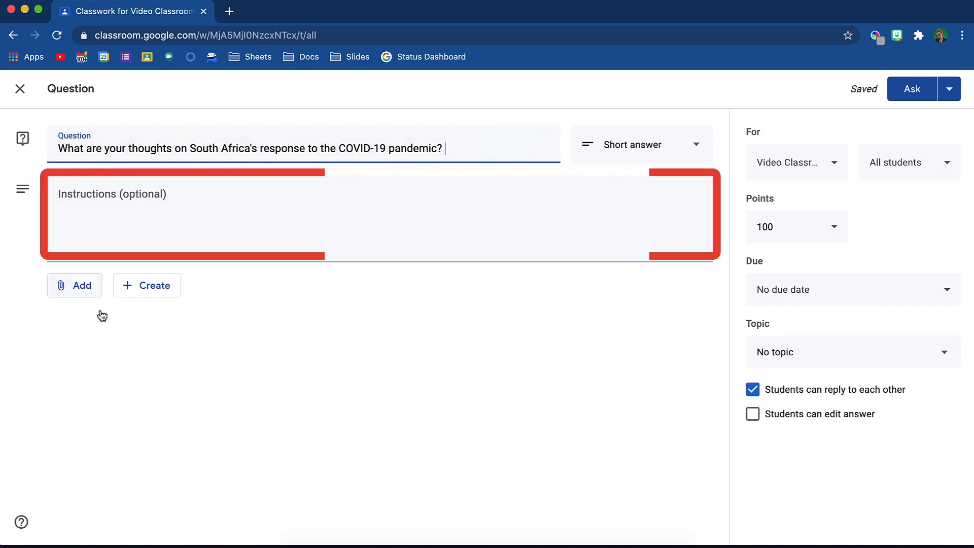
# Review the sources for adding attachments and the file types that can be created for the question
pyautogui.click(87, 292)
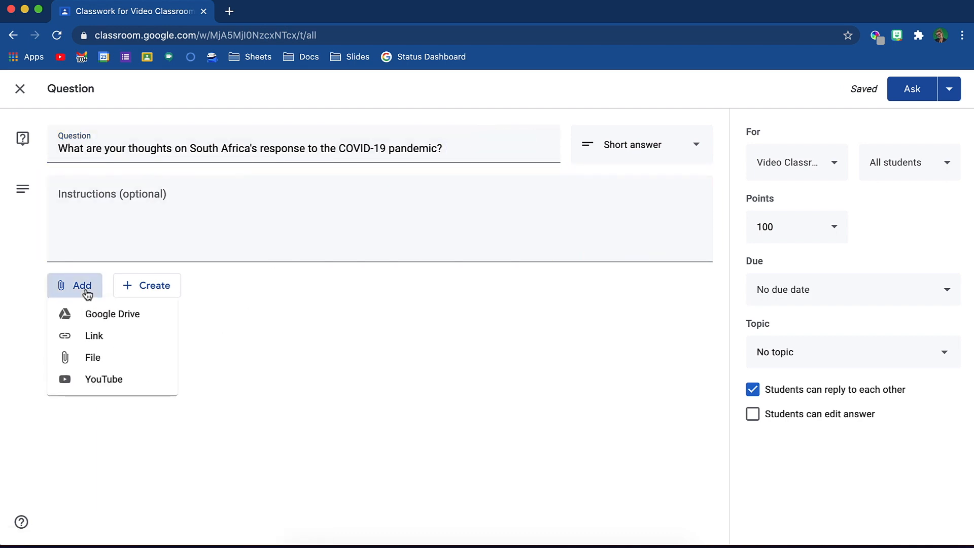
pyautogui.click(140, 288)
pyautogui.click(142, 289)
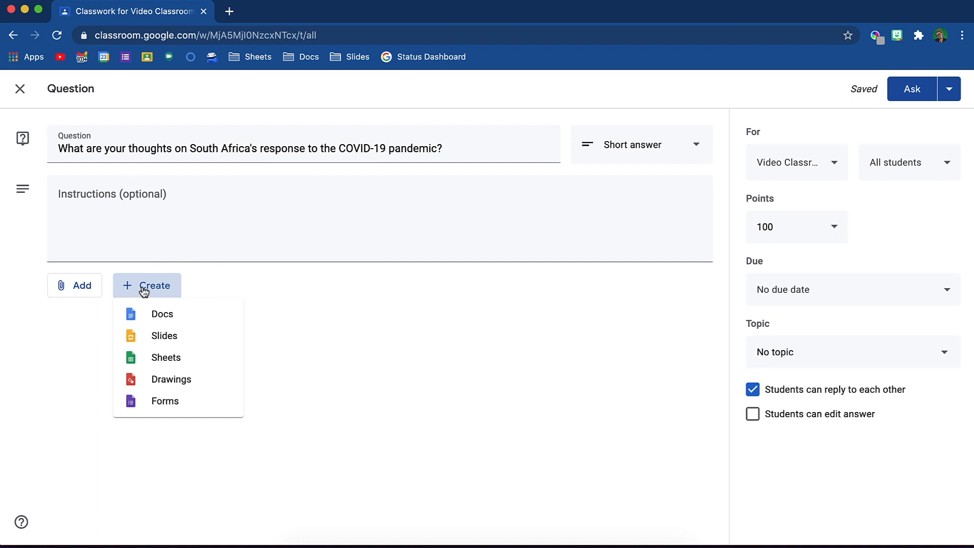
pyautogui.click(234, 284)
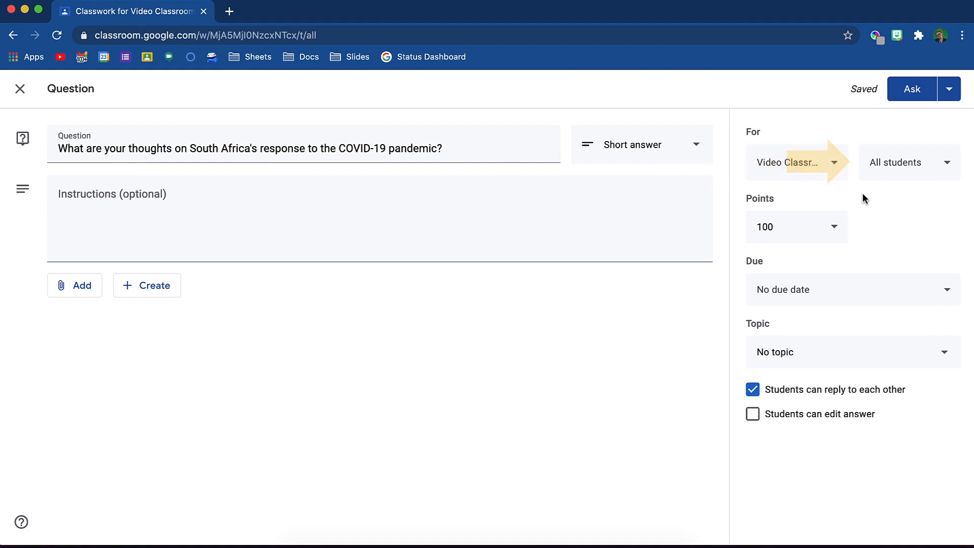
# Set the question's points to Unmarked and its due date to Fri, 27 Nov
pyautogui.click(840, 228)
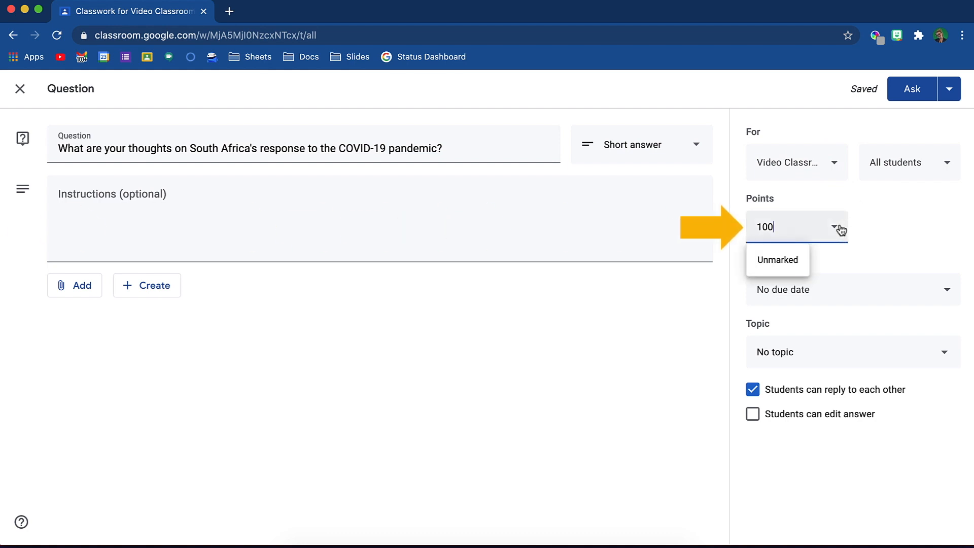
pyautogui.click(796, 259)
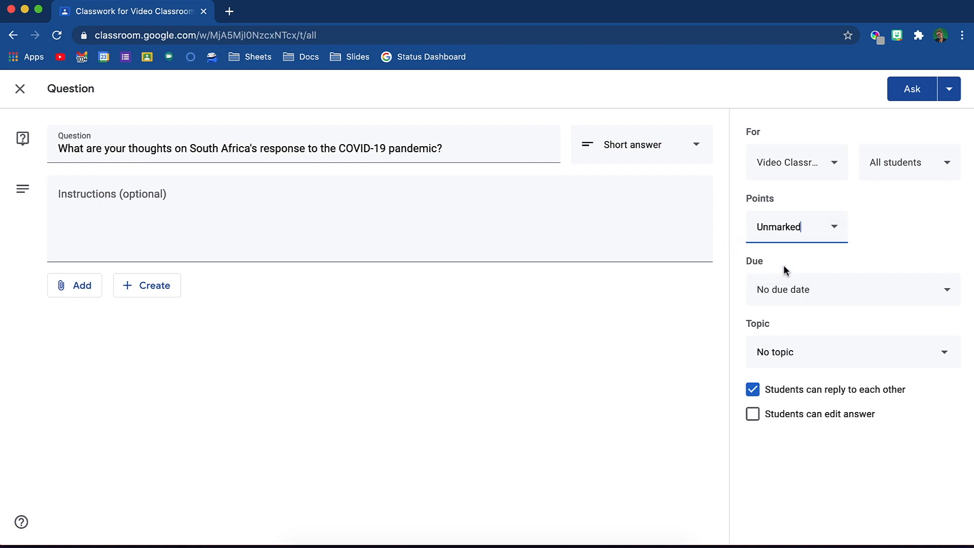
pyautogui.click(873, 288)
pyautogui.click(861, 489)
pyautogui.click(930, 306)
# Assign the question to the topic "Asking questions in Classroom" and post it to the class
pyautogui.click(937, 352)
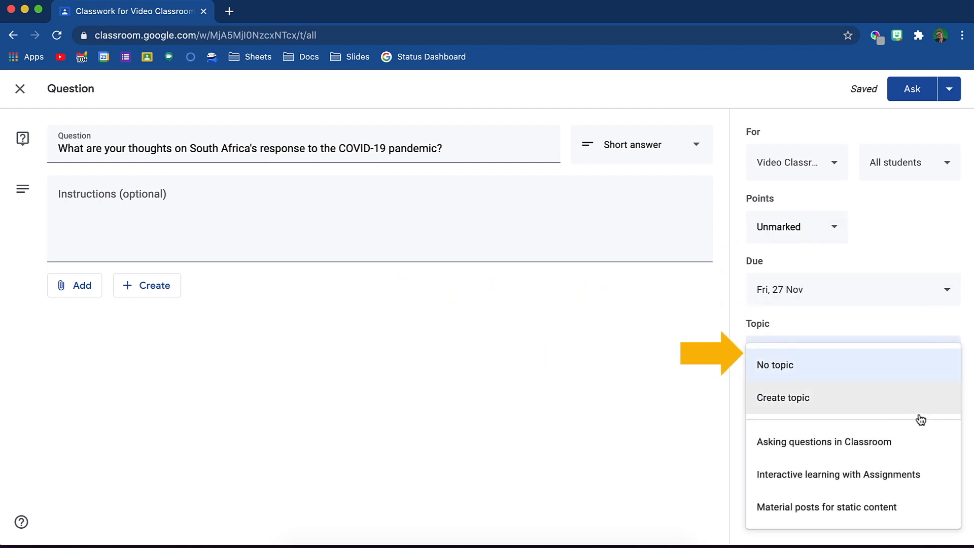
pyautogui.click(914, 443)
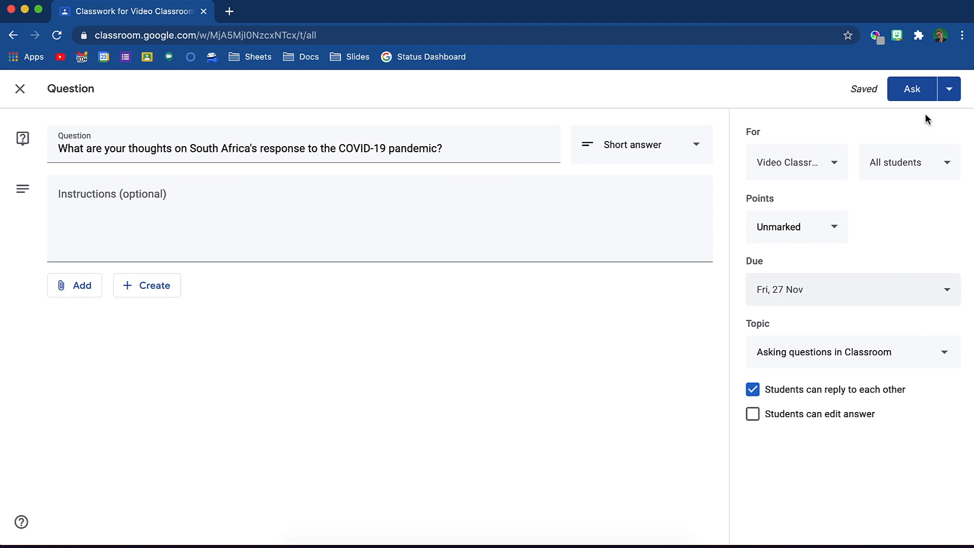
pyautogui.click(952, 94)
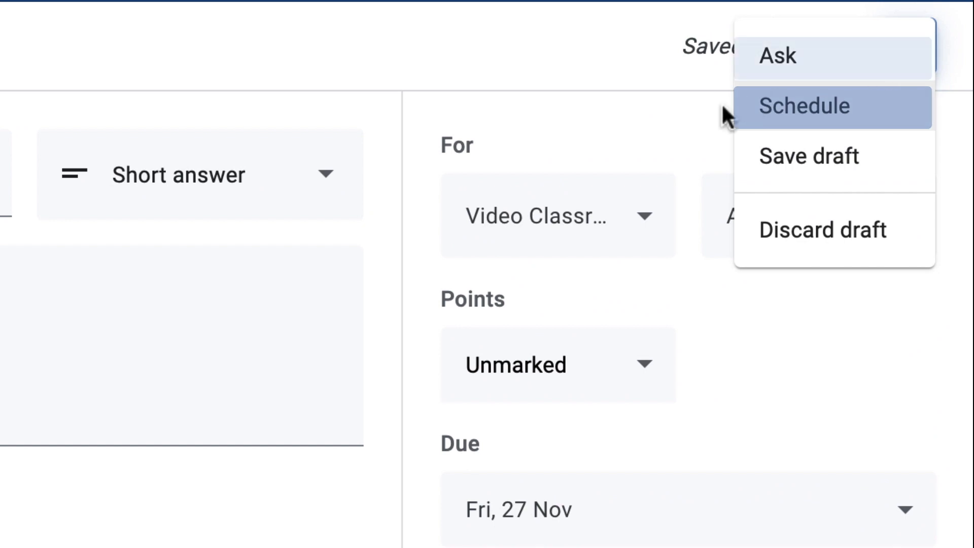
pyautogui.click(668, 123)
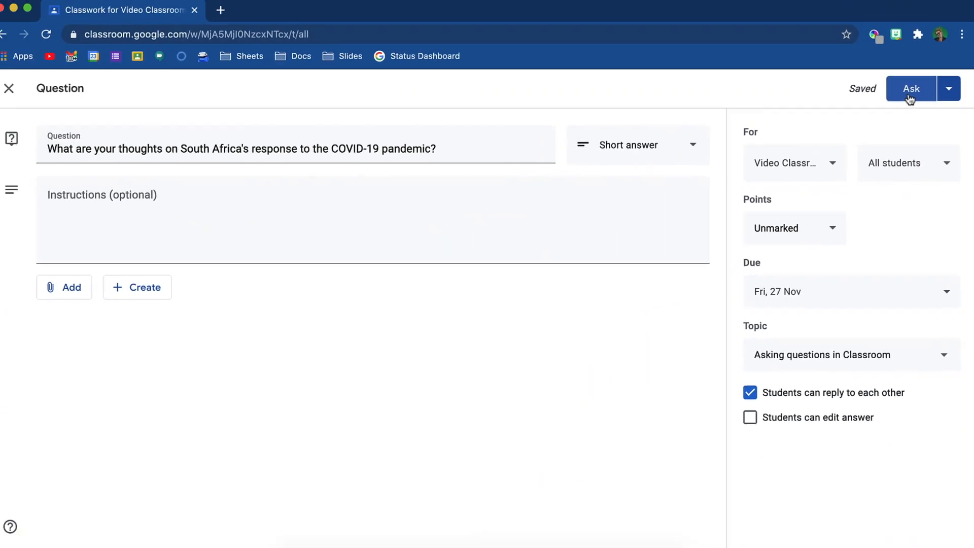
pyautogui.click(911, 94)
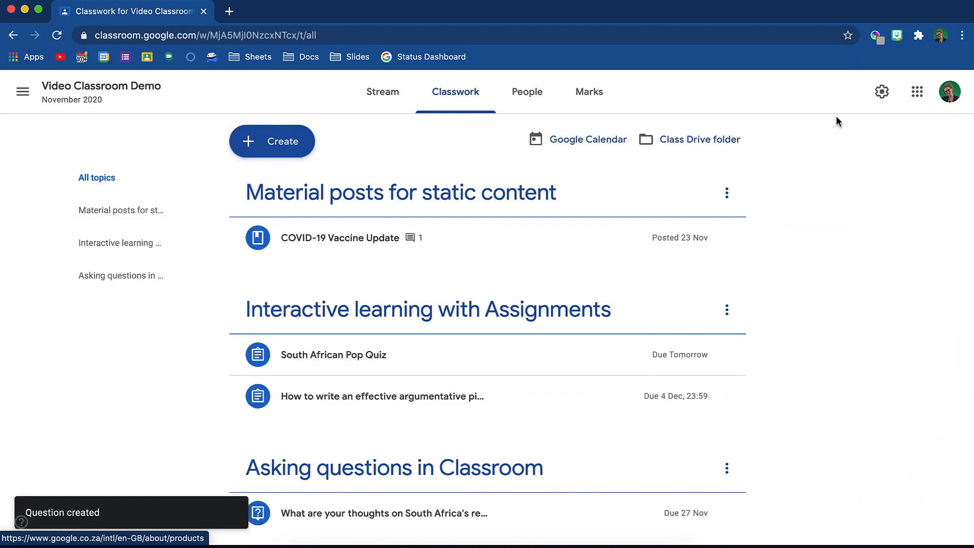
# Open the COVID-19 pandemic response question in full from the student's classwork list
pyautogui.click(470, 495)
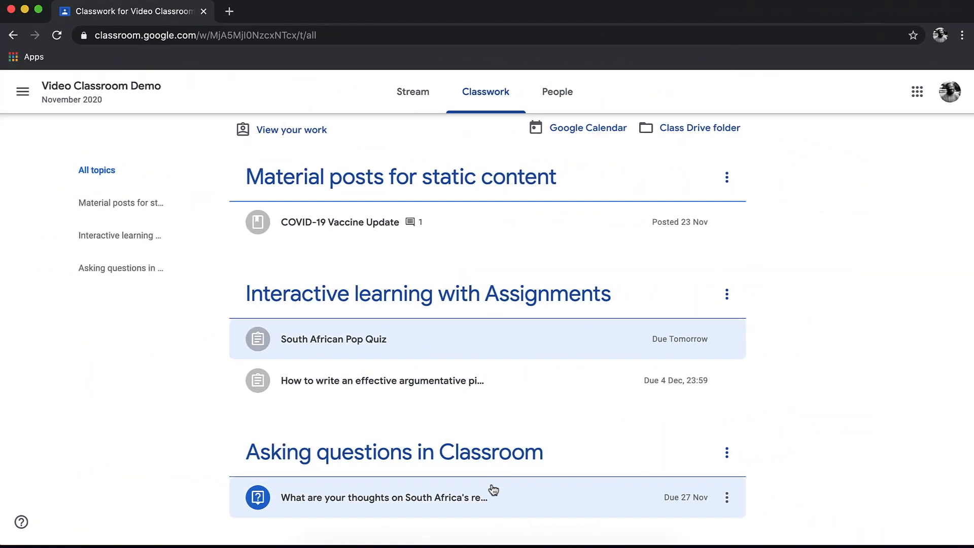
pyautogui.click(493, 490)
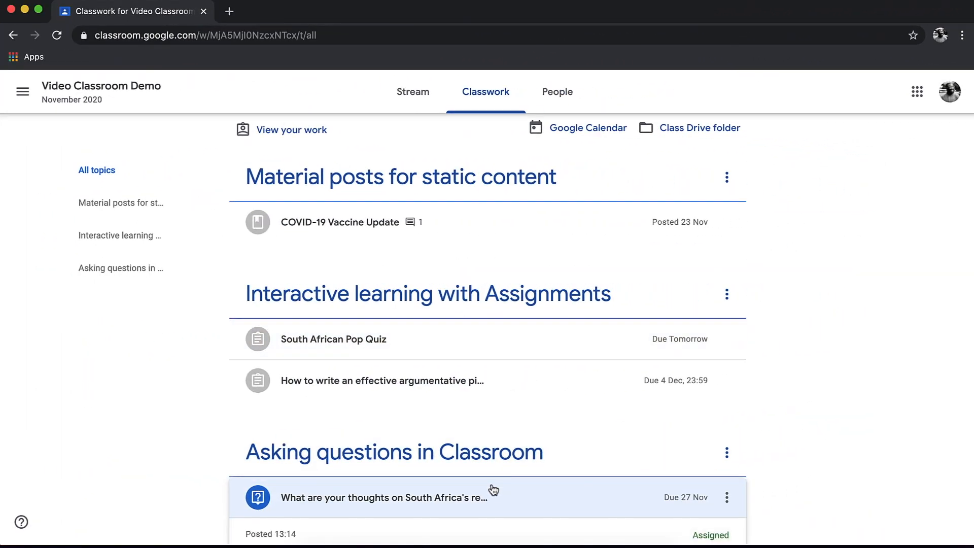
pyautogui.click(280, 498)
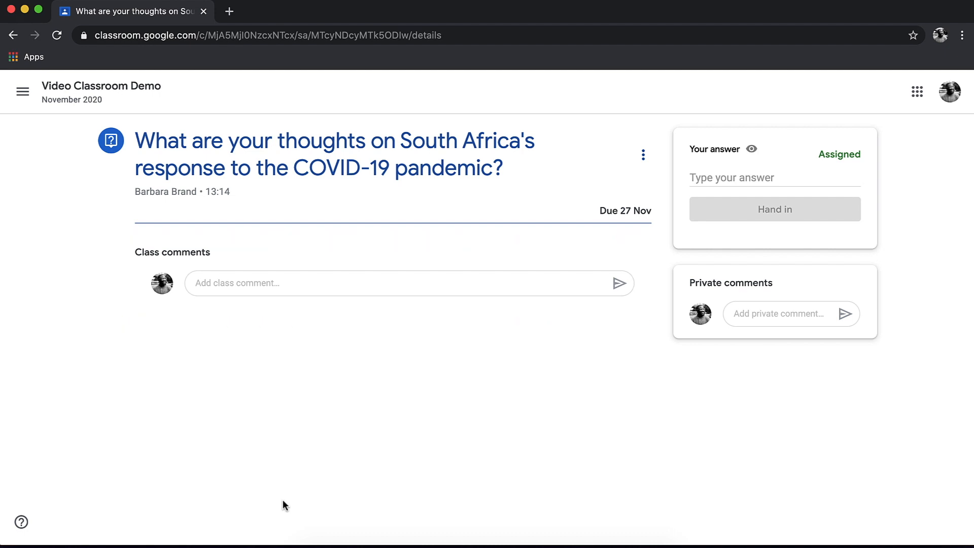
# Write an answer praising Cyril Ramaphosa's calm COVID-19 response but urging help for people who lost their jobs, and hand it in
pyautogui.click(747, 175)
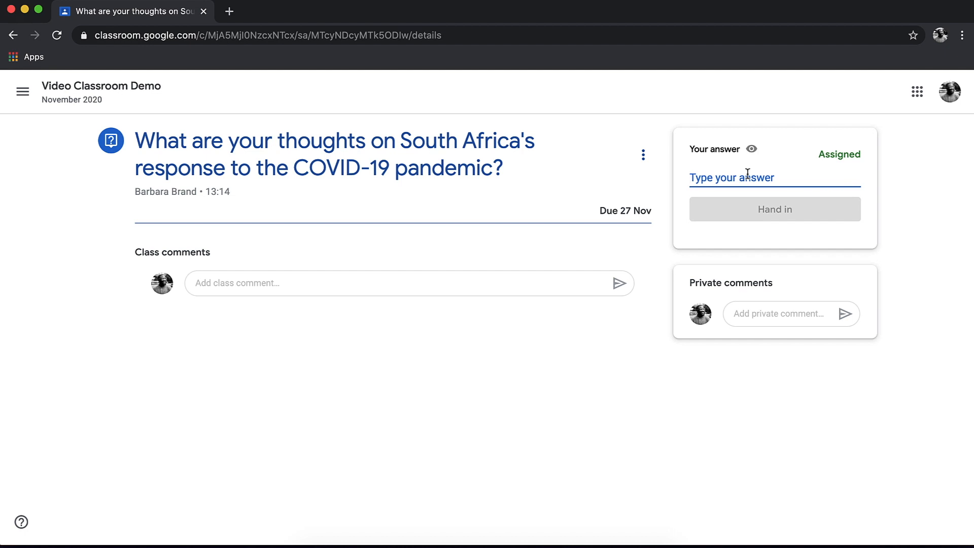
pyautogui.write('I have a great deal of respect for how Cyril Ramaphosa responded to COVID-19. He was put in the face of a crisis and handled it in a calm and professional manner. The closing of bor')
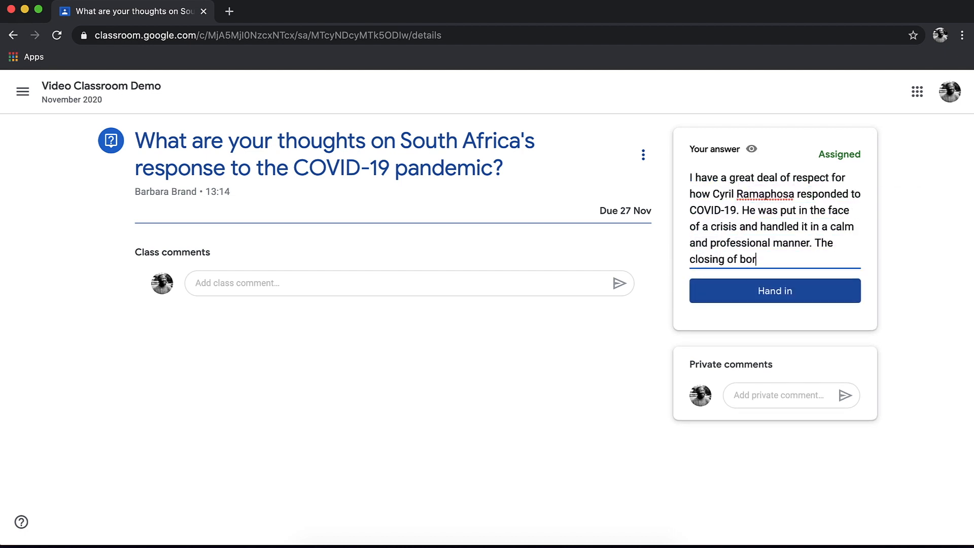
pyautogui.write("ders was a good ideas it meant we were able to focus on South Africa's people and work out a strategy going forward. There is now the opening of the borders to allow for the economy to improve and this is strictly controlled. This type of behaviour show that South African's lives are important to President Ramaphosa. However, more attention needs to be given to those who have been severely affected and lost their jobs. There are more and more people that are being put out of their homes and informal settlements are growing. This is unfair and needs to be addressed urgently. Our country is in desperate need of addressing this issue.")
pyautogui.scroll(-4, 487, 315)
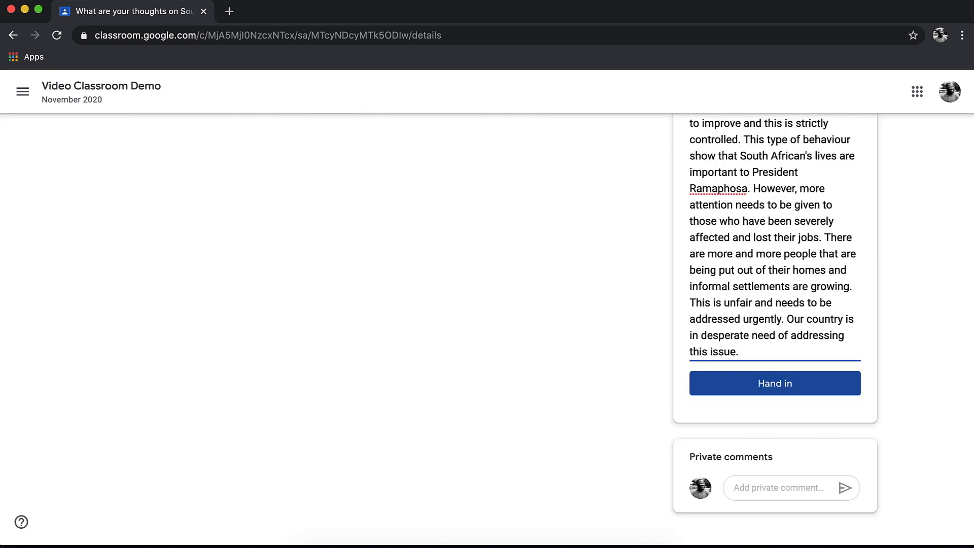
pyautogui.click(811, 390)
pyautogui.click(579, 345)
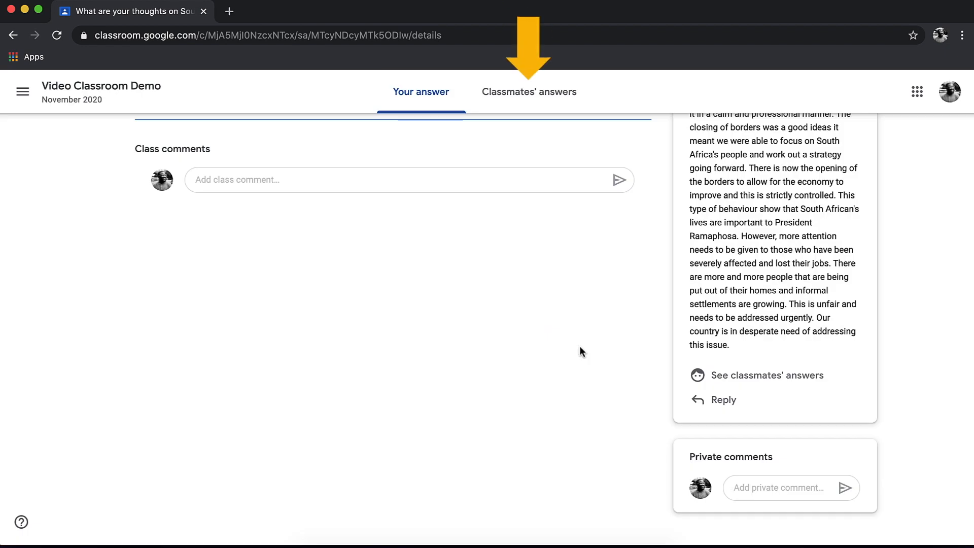
# View the classmates' answers and reply to the first one, agreeing that unemployment and the divide in equality need serious attention
pyautogui.click(790, 382)
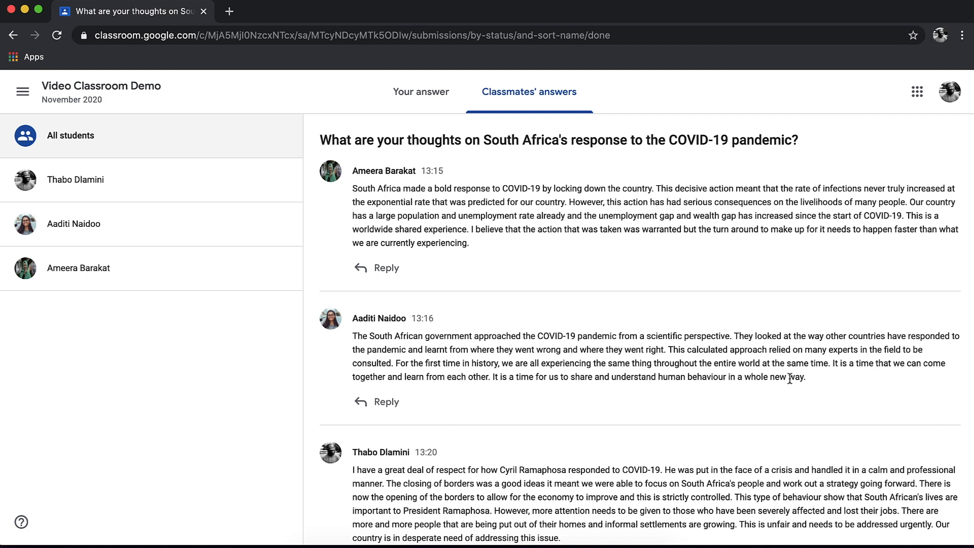
pyautogui.scroll(-2, 790, 378)
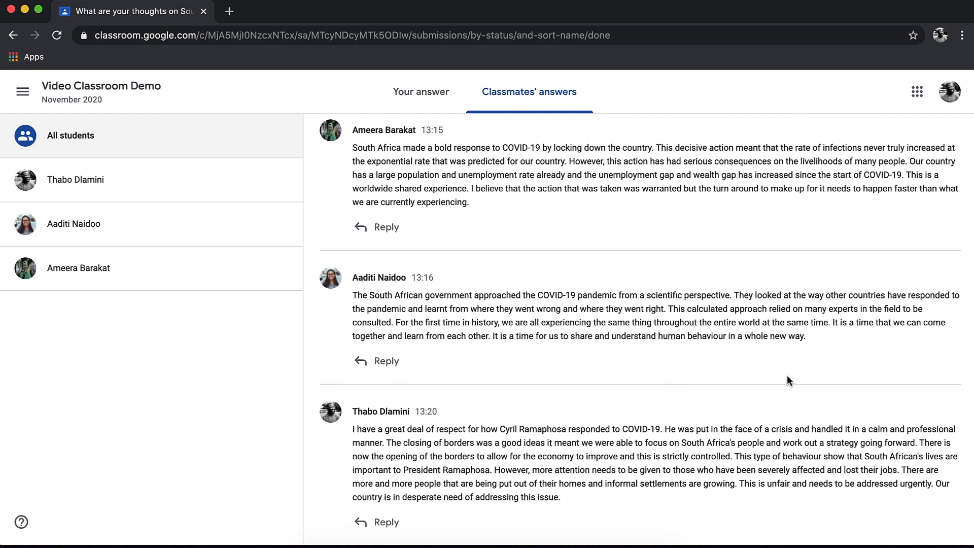
pyautogui.write('This is a great response to the question, Ameera. I agree with the points that you have made ')
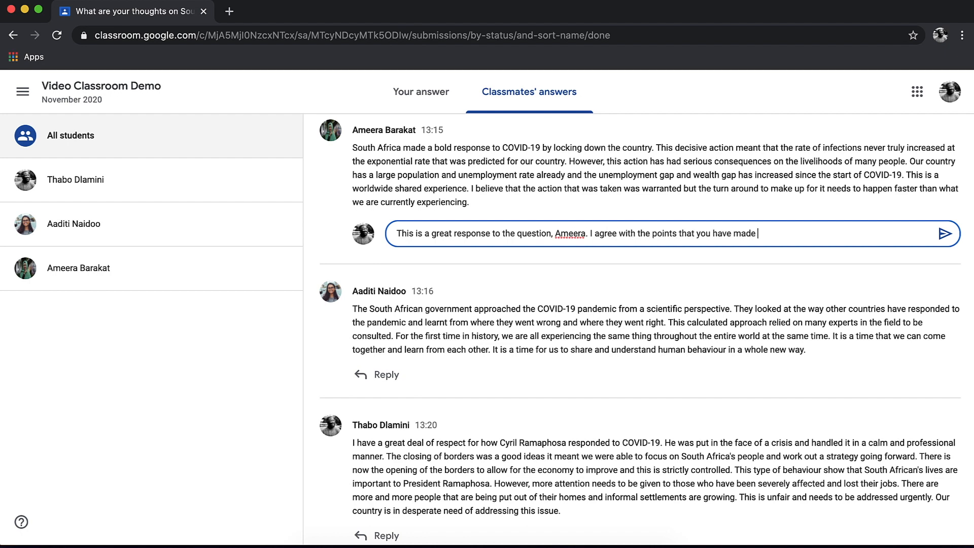
pyautogui.write('and think that the unemployment rate and divide in equality is something that needs serious attention in our country.')
pyautogui.click(935, 270)
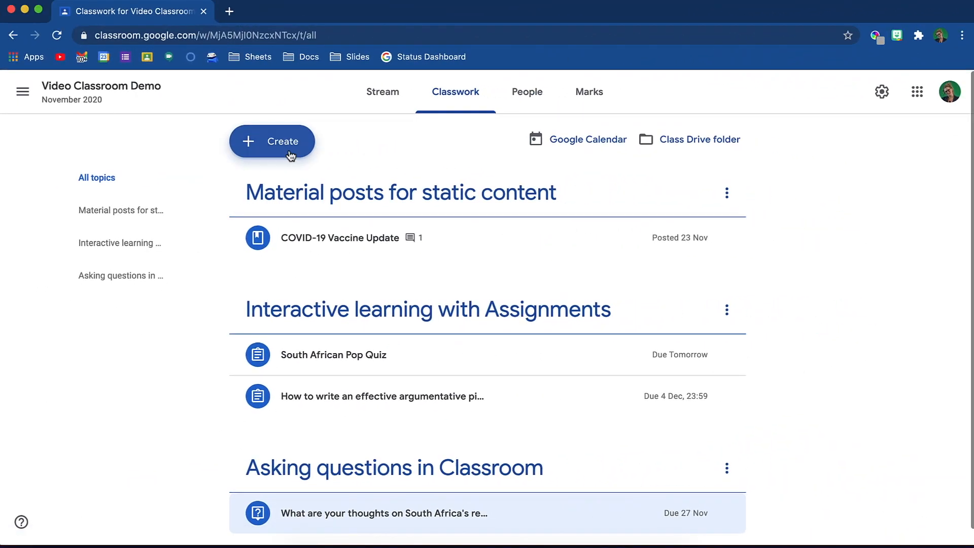
# As the teacher, start a new Multiple choice question asking "What is South Africa's most populated province?"
pyautogui.click(289, 147)
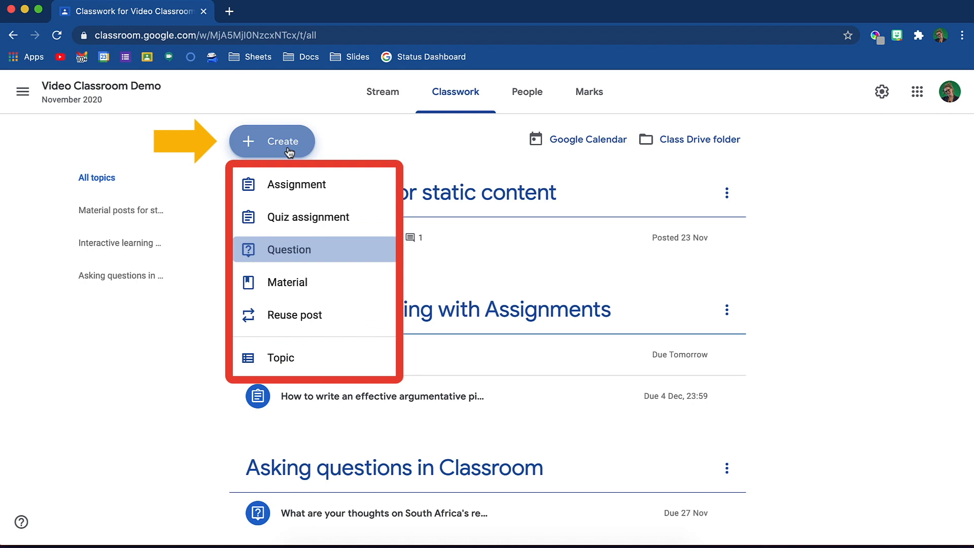
pyautogui.click(341, 252)
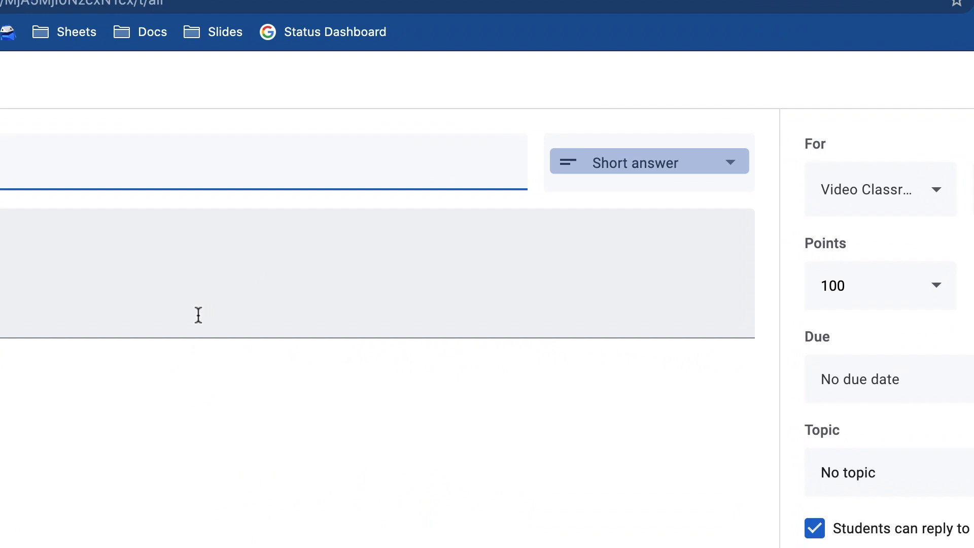
pyautogui.click(734, 167)
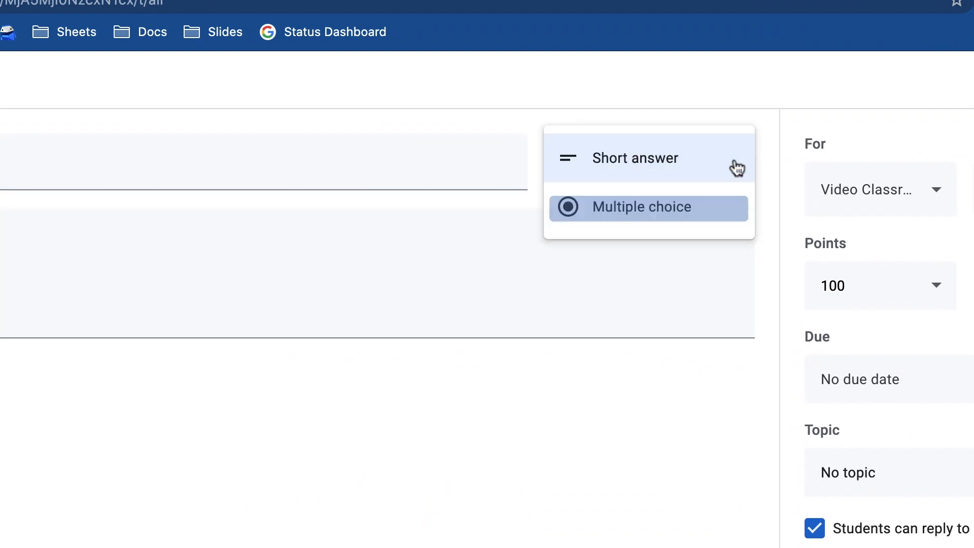
pyautogui.click(700, 216)
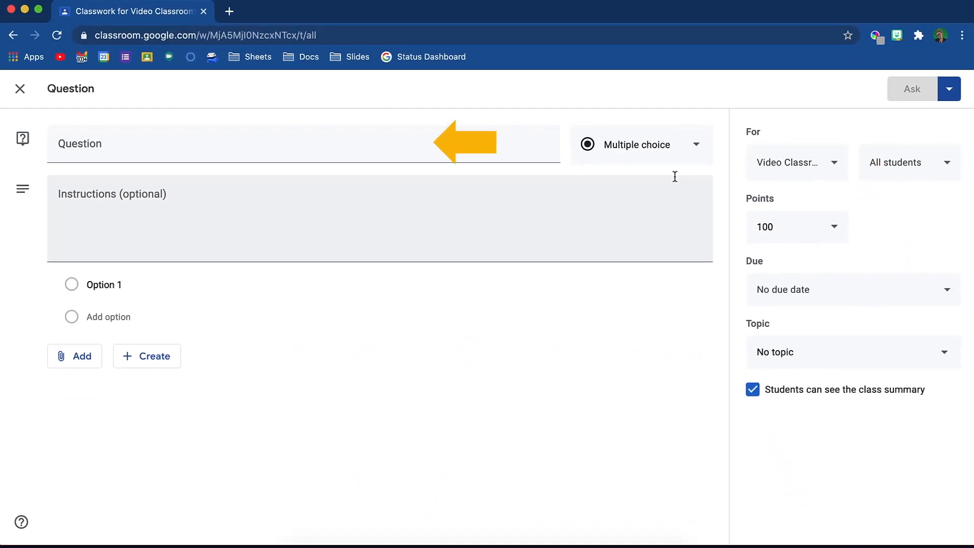
pyautogui.click(460, 147)
pyautogui.write("What is South Africa's most populated province?")
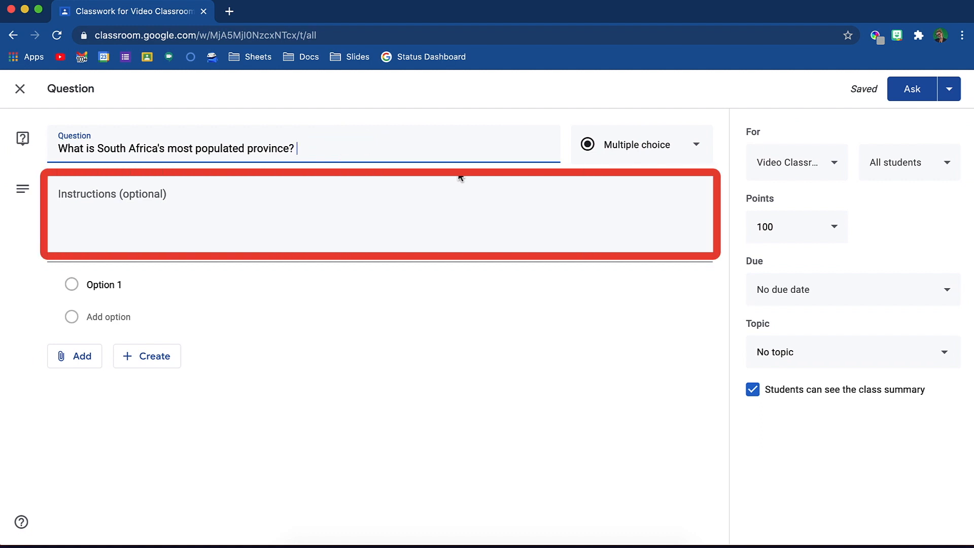
# Enter the answer options Eastern Cape, Kwa-Zulu Natal, Gauteng, North West, Limpopo, Western Cape, Free State, Northern Cape and Mpumalanga
pyautogui.click(161, 281)
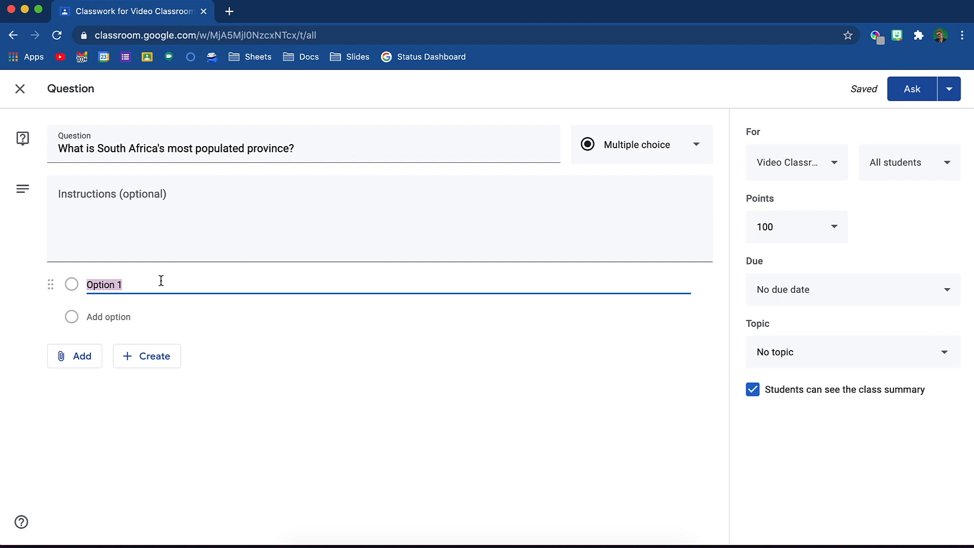
pyautogui.write('Eastern Cape')
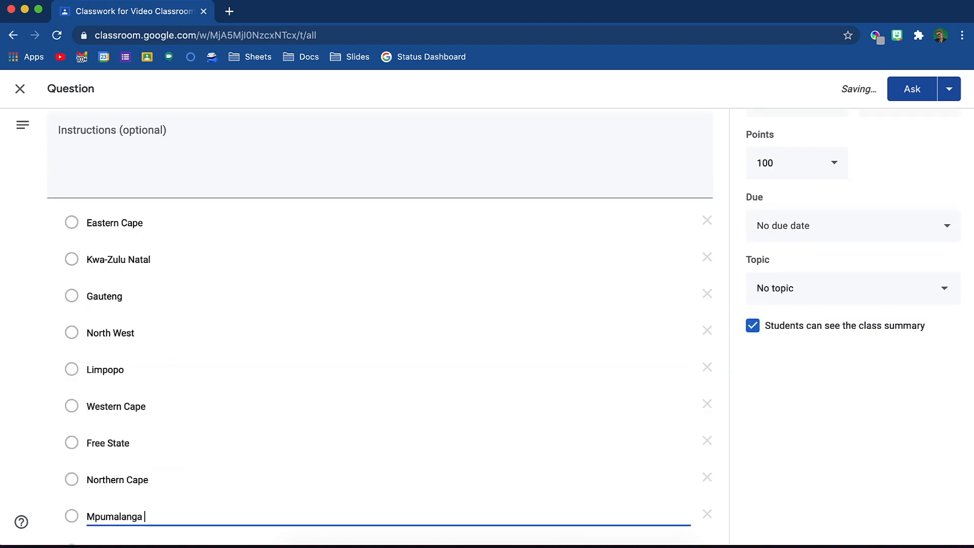
# Reorder the answer options so Mpumalanga follows North West and Limpopo follows Western Cape, and check which attachment types are offered
pyautogui.scroll(-3, 638, 416)
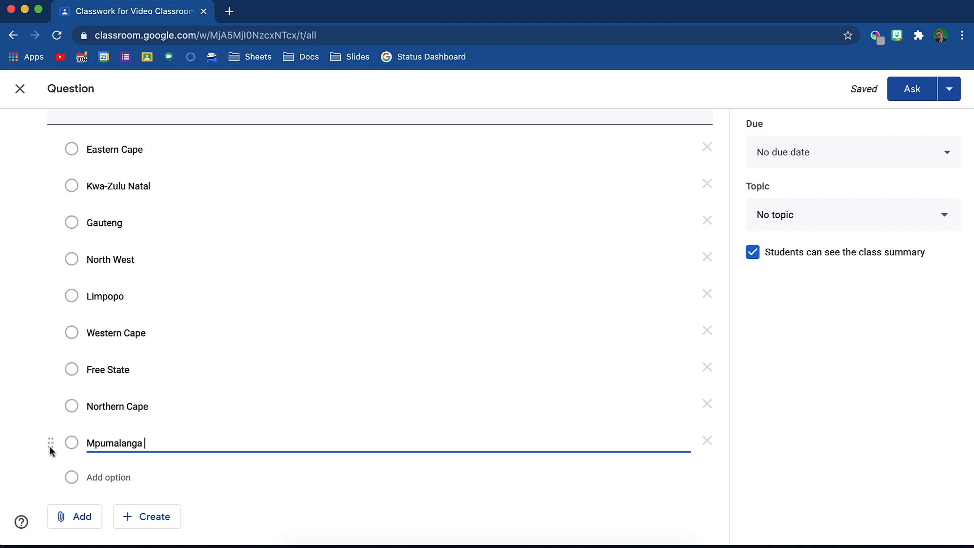
pyautogui.moveTo(50, 444); pyautogui.dragTo(62, 335)
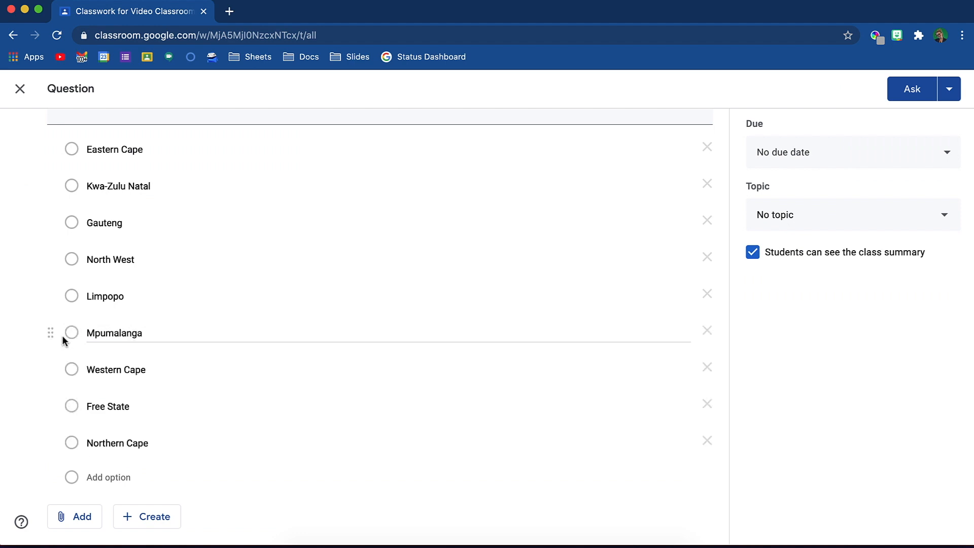
pyautogui.moveTo(52, 292); pyautogui.dragTo(51, 401)
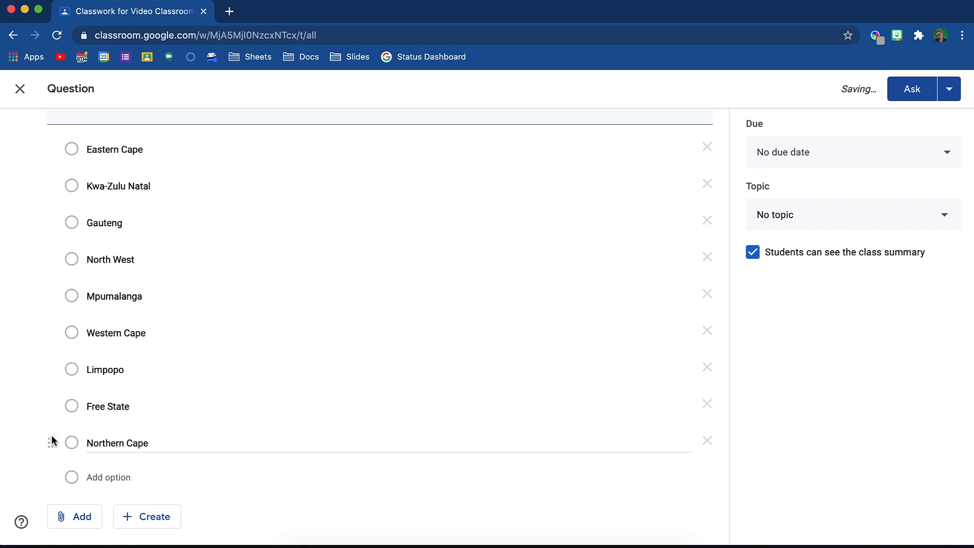
pyautogui.click(91, 522)
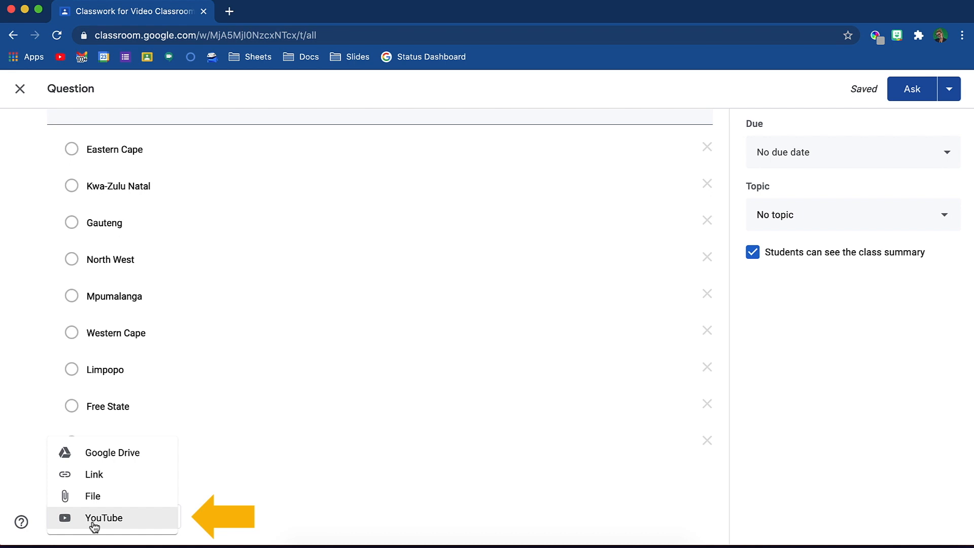
pyautogui.click(233, 534)
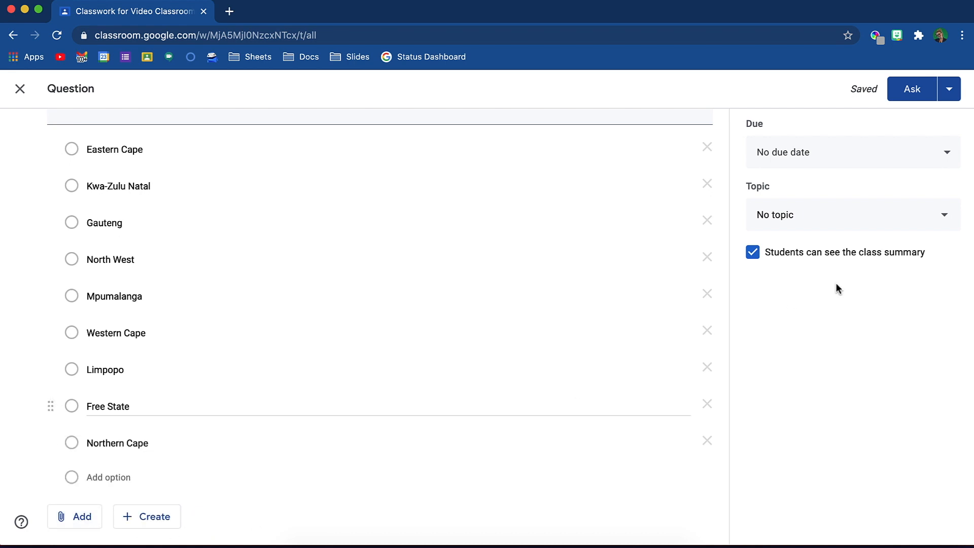
# Set the question to 10 points, due Sun, 29 Nov, under the topic "Asking questions in Classroom"
pyautogui.scroll(3, 841, 281)
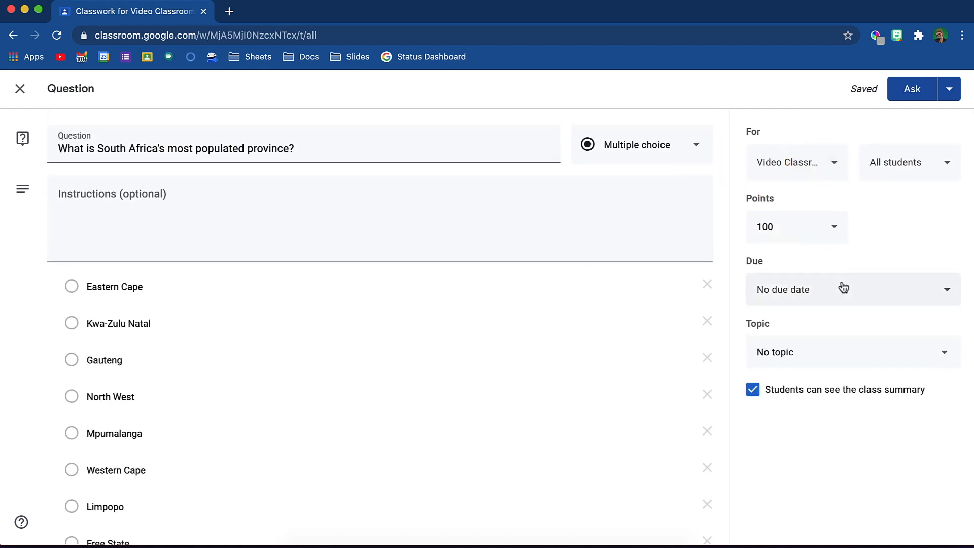
pyautogui.click(812, 241)
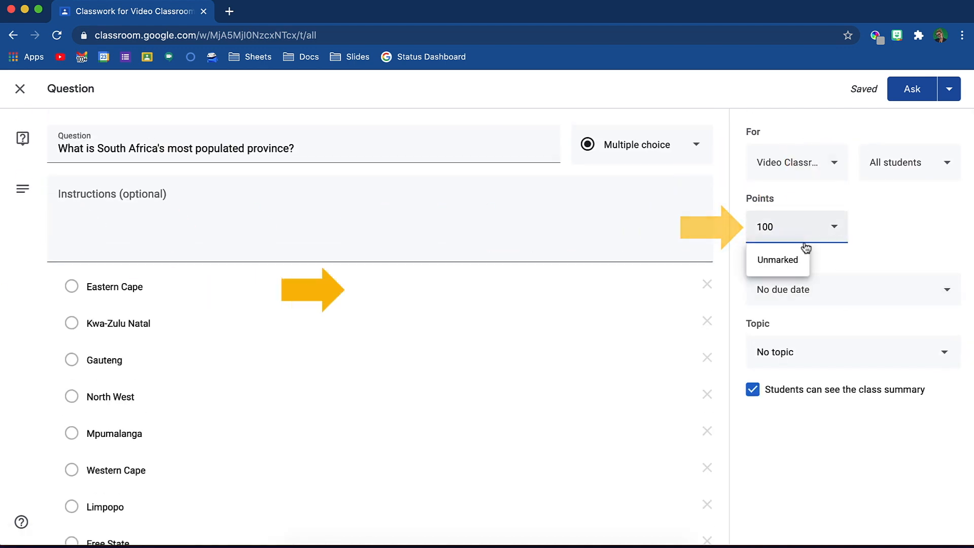
pyautogui.press('BackSpace')
pyautogui.click(941, 291)
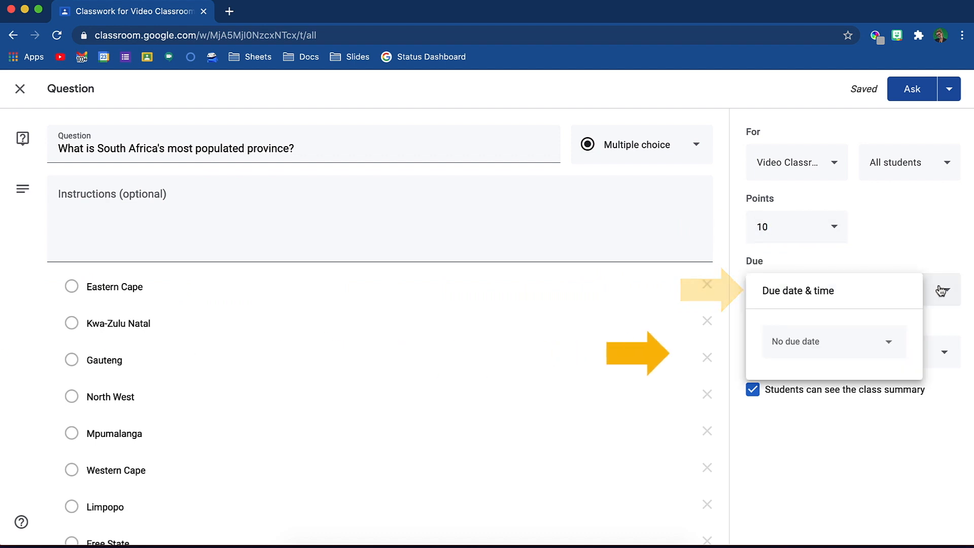
pyautogui.click(835, 342)
pyautogui.click(902, 492)
pyautogui.click(944, 352)
pyautogui.click(911, 435)
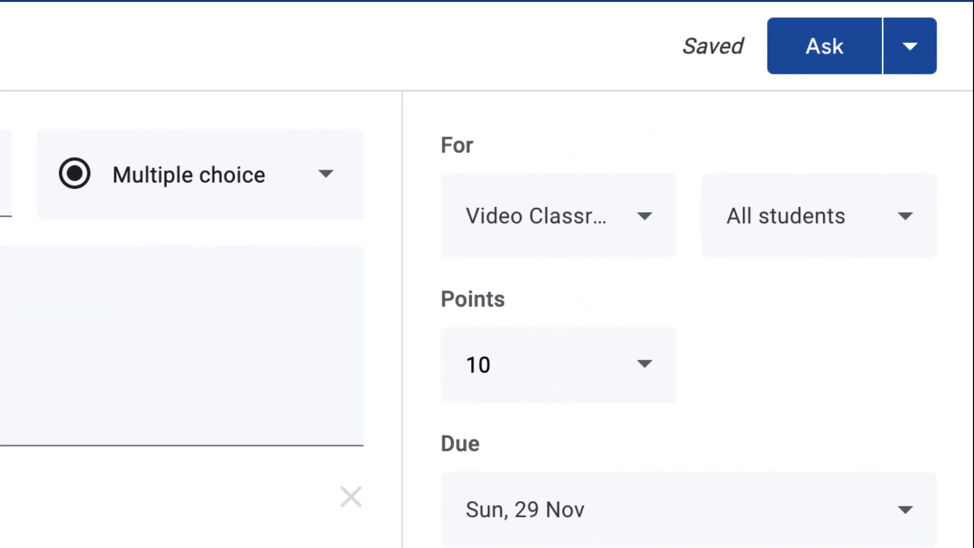
# Ask the question to the class, and expand it in the classwork list to view how many students chose each option
pyautogui.click(909, 76)
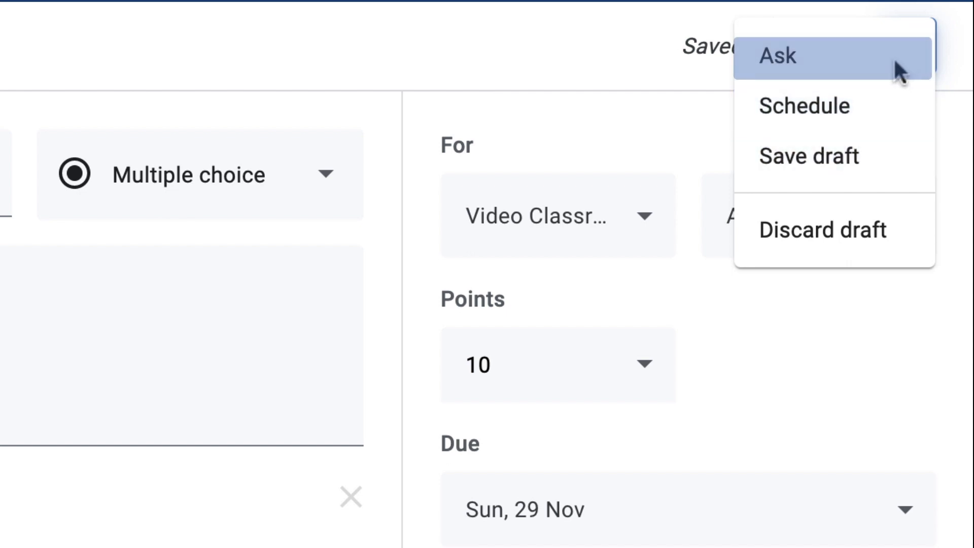
pyautogui.click(789, 57)
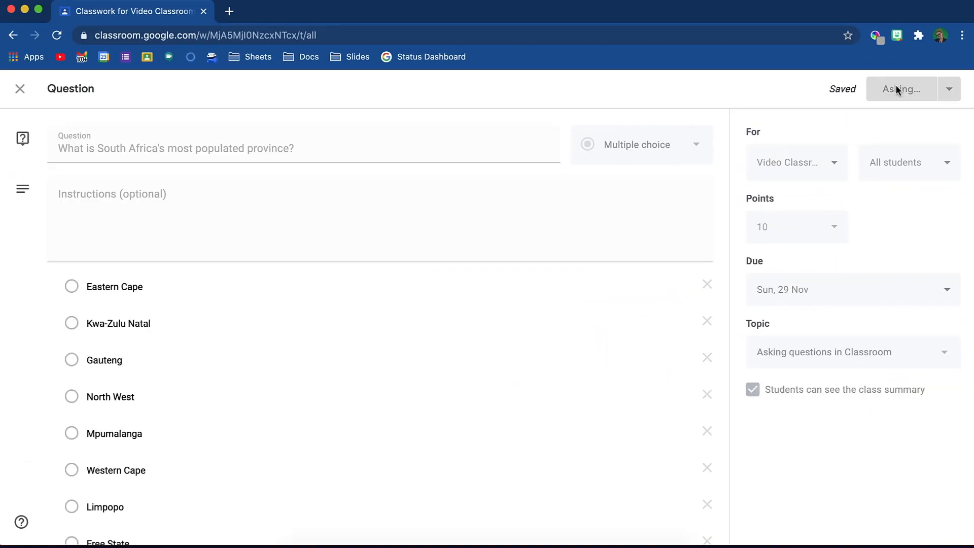
pyautogui.click(561, 394)
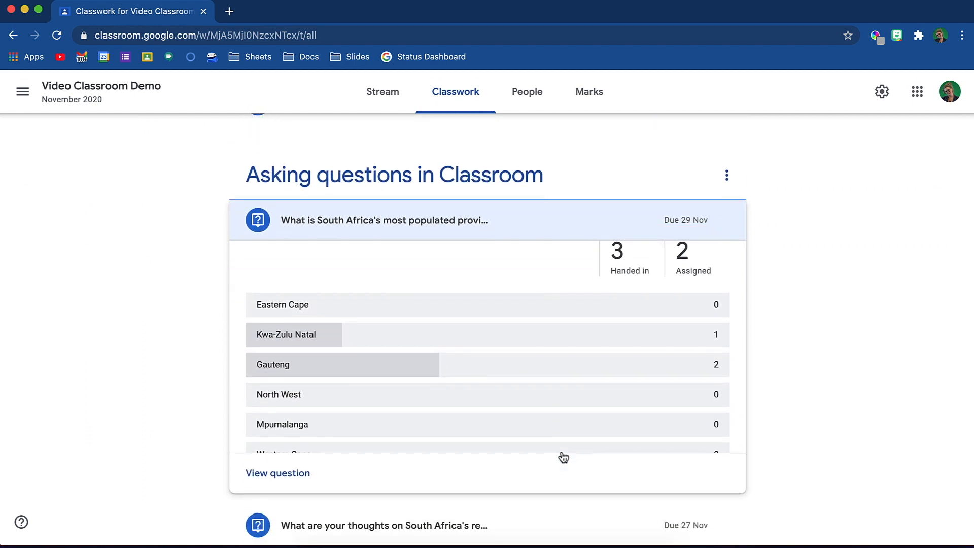
pyautogui.scroll(-3, 561, 446)
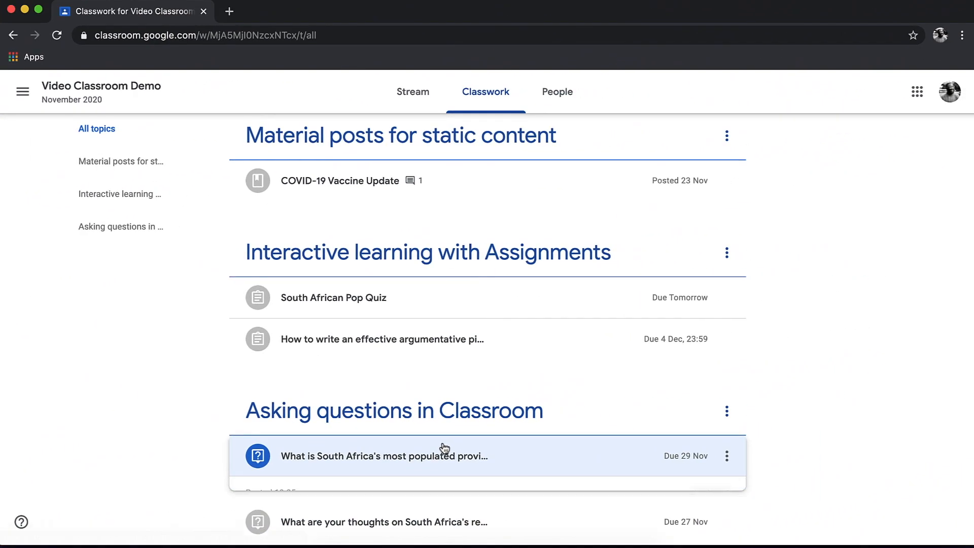
# As the student, expand the "What is South Africa's most populated province?" question, choose Gauteng and hand in the answer
pyautogui.click(442, 451)
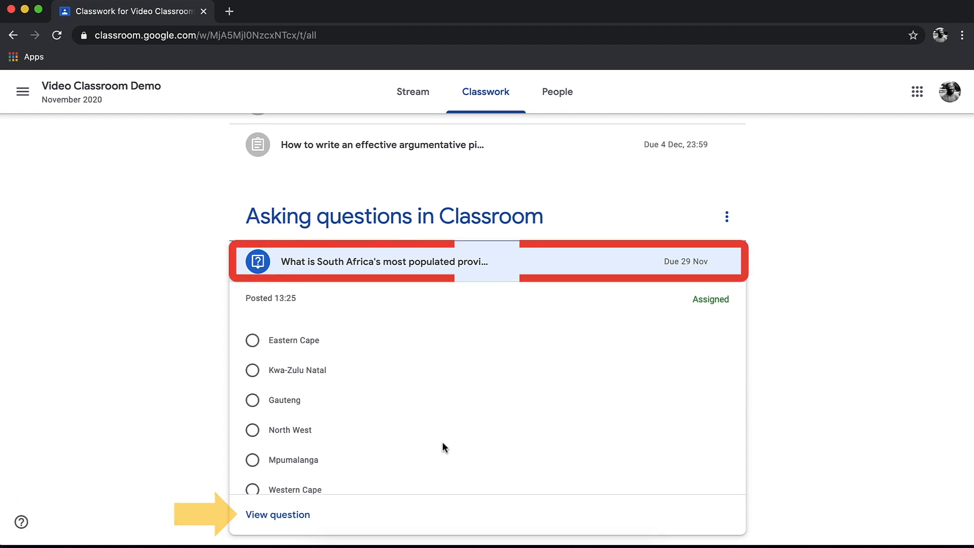
pyautogui.scroll(-3, 442, 448)
pyautogui.scroll(-1, 442, 447)
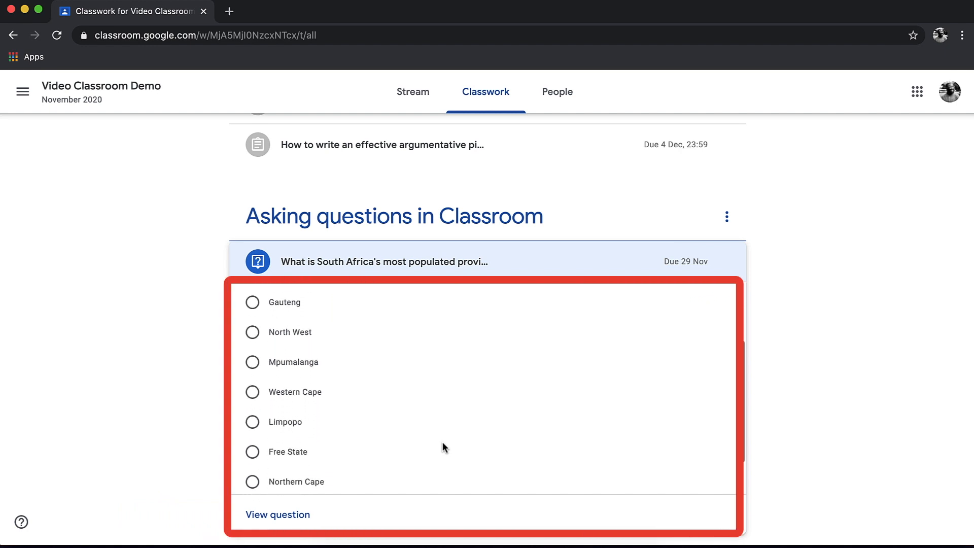
pyautogui.click(253, 303)
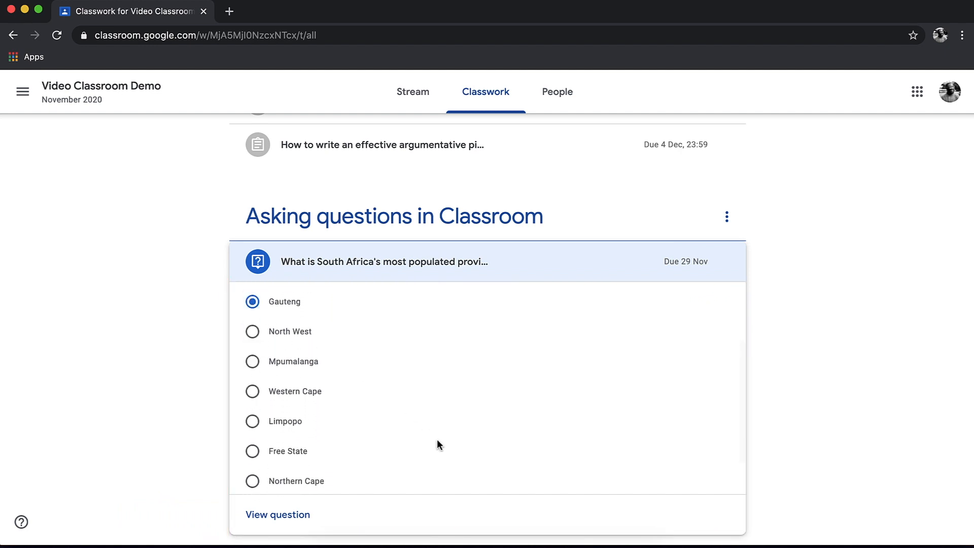
pyautogui.scroll(-1, 444, 449)
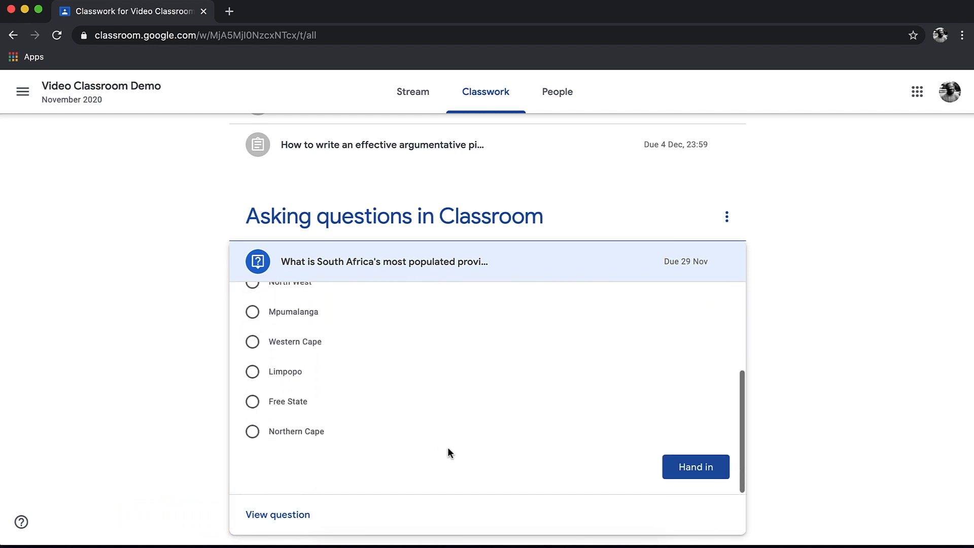
pyautogui.click(690, 469)
pyautogui.click(568, 345)
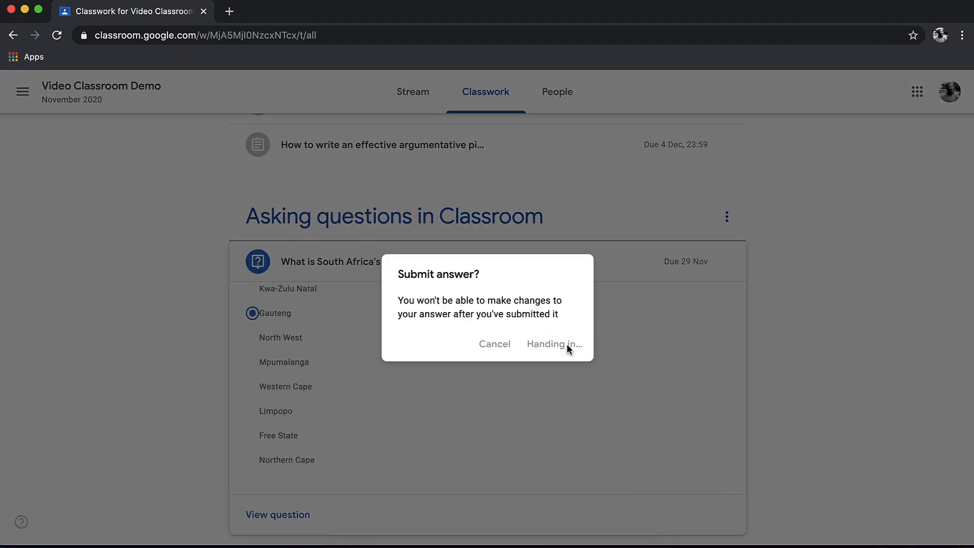
# As the teacher, open the question's student answers, examine the answer summary and view the first listed student's choice
pyautogui.scroll(4, 567, 343)
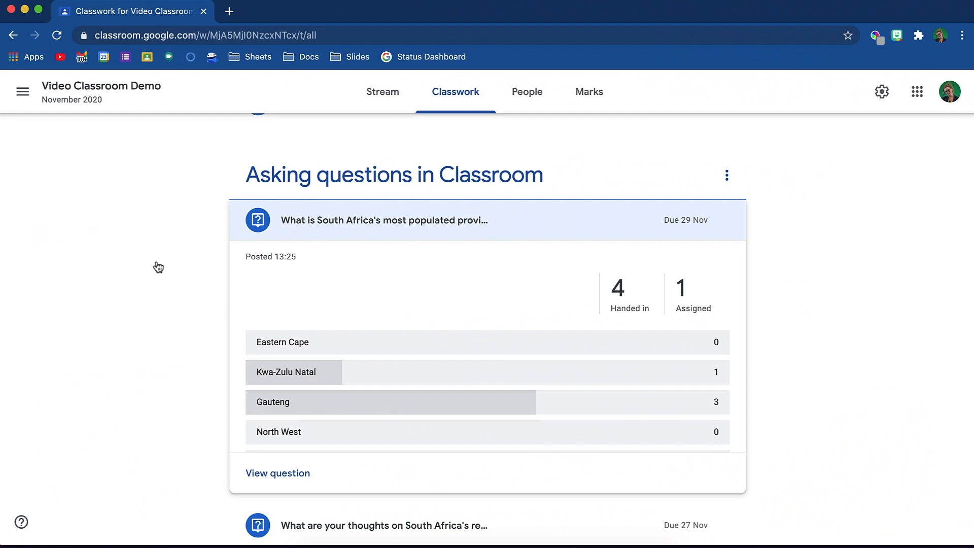
pyautogui.click(297, 486)
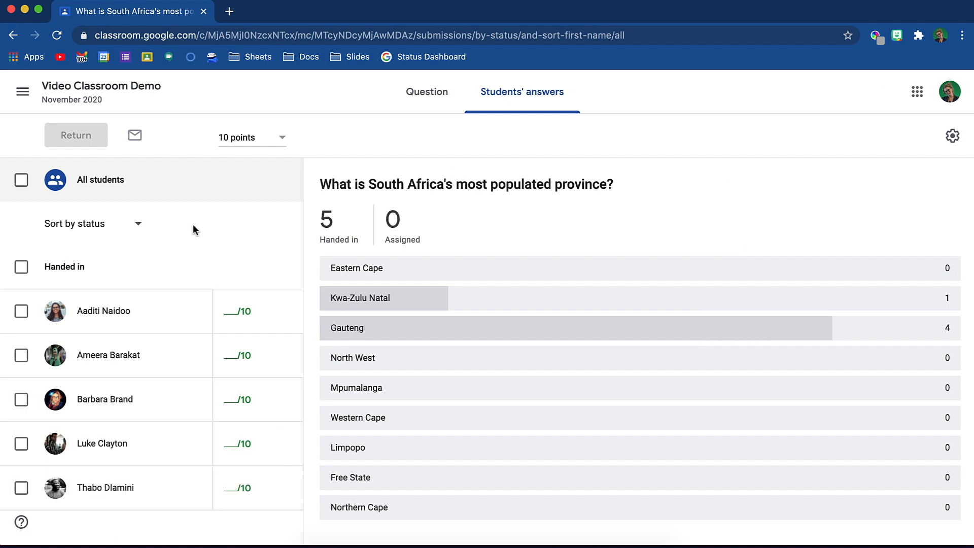
pyautogui.scroll(-2, 458, 367)
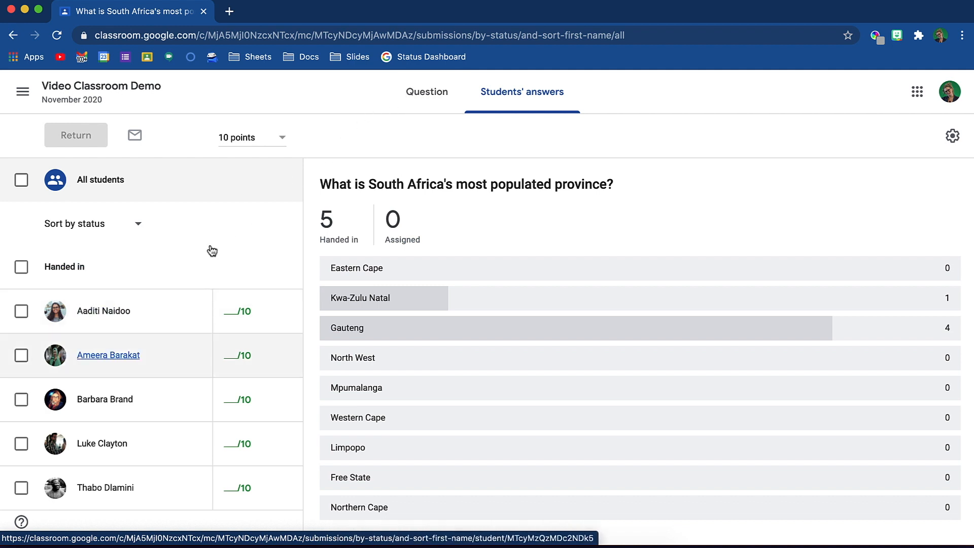
pyautogui.click(122, 322)
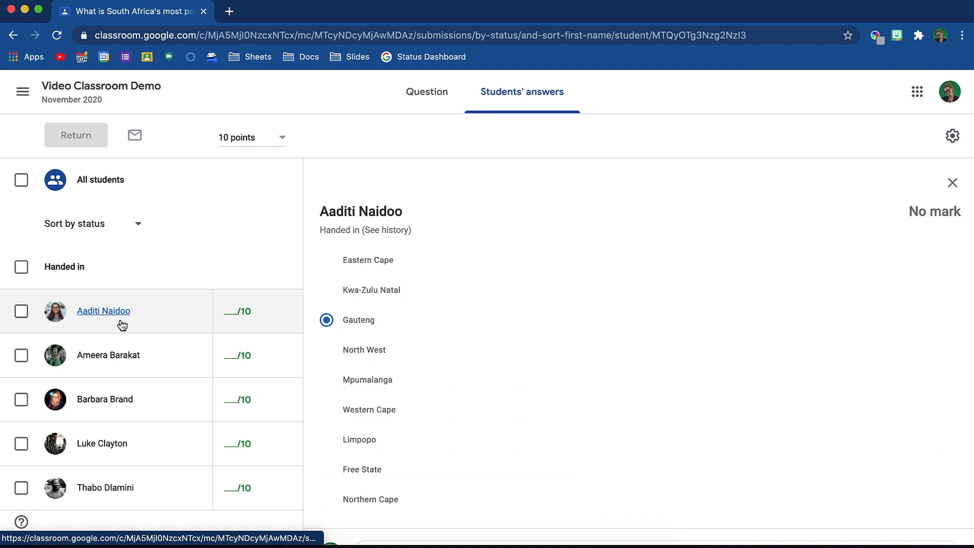
pyautogui.scroll(-1, 451, 419)
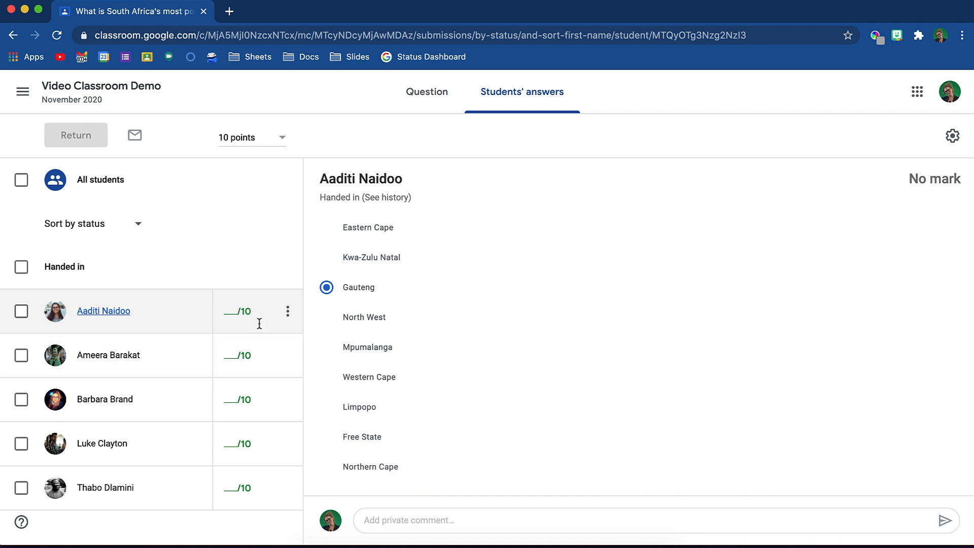
# Mark the second listed student 0 and the other four students 10 out of 10, and return the work to all five
pyautogui.click(236, 311)
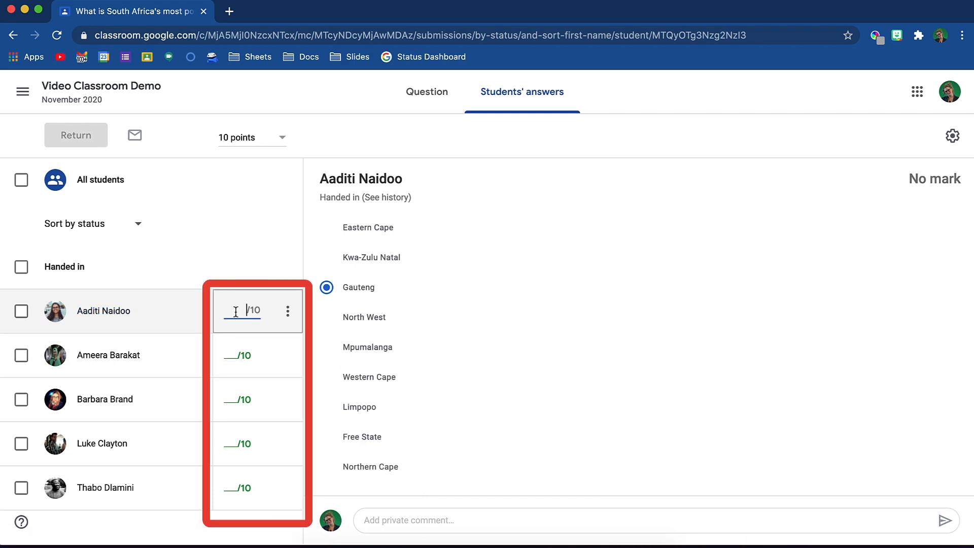
pyautogui.write('10')
pyautogui.click(235, 354)
pyautogui.write('0')
pyautogui.click(234, 399)
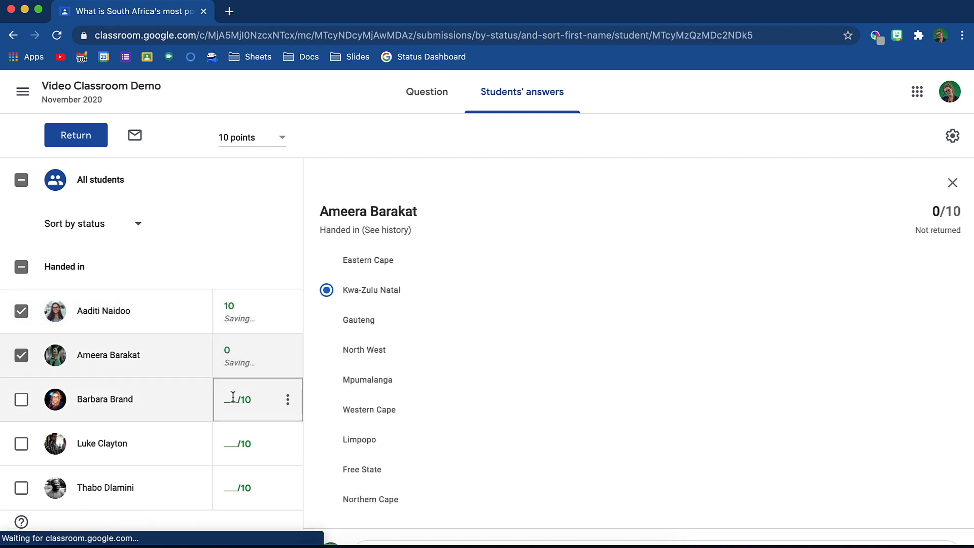
pyautogui.write('10')
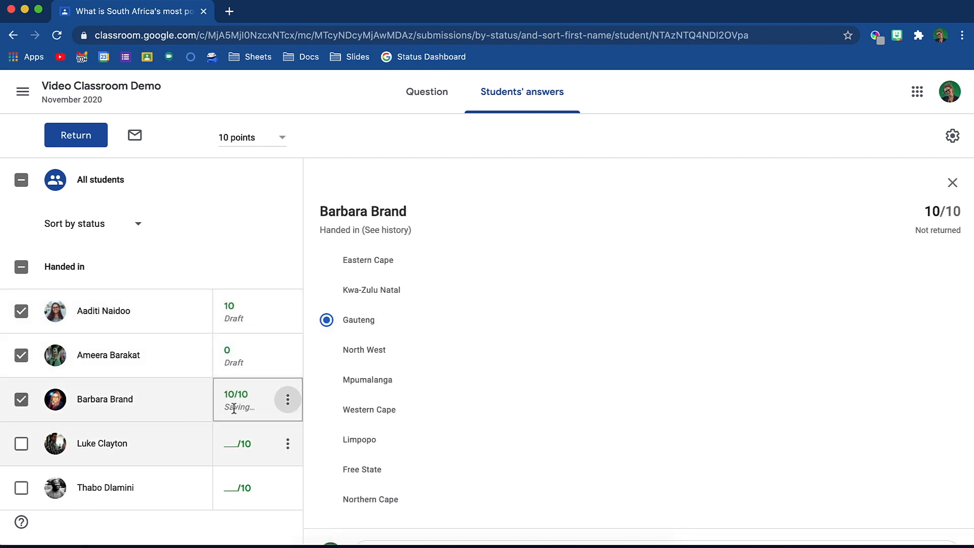
pyautogui.click(237, 446)
pyautogui.write('10')
pyautogui.click(237, 491)
pyautogui.write('10')
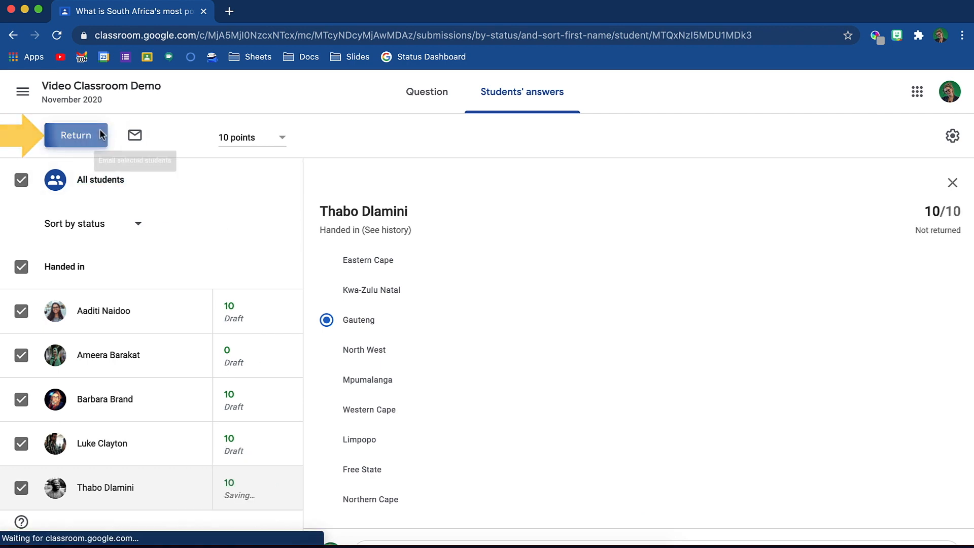
pyautogui.click(100, 133)
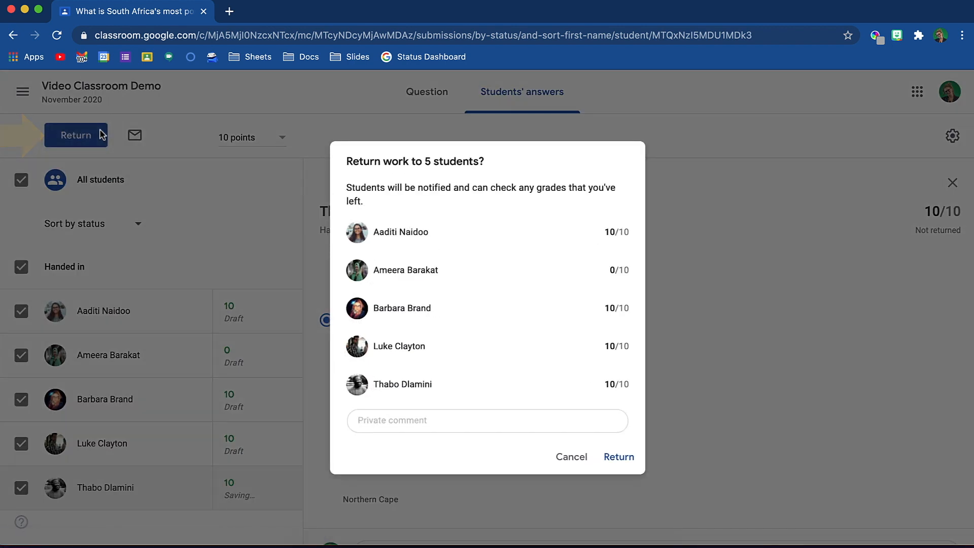
pyautogui.click(627, 457)
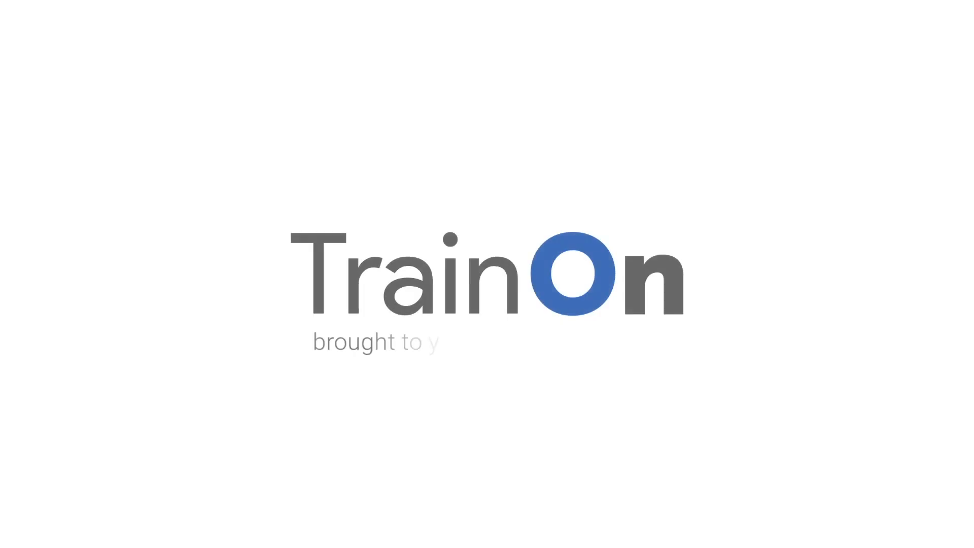